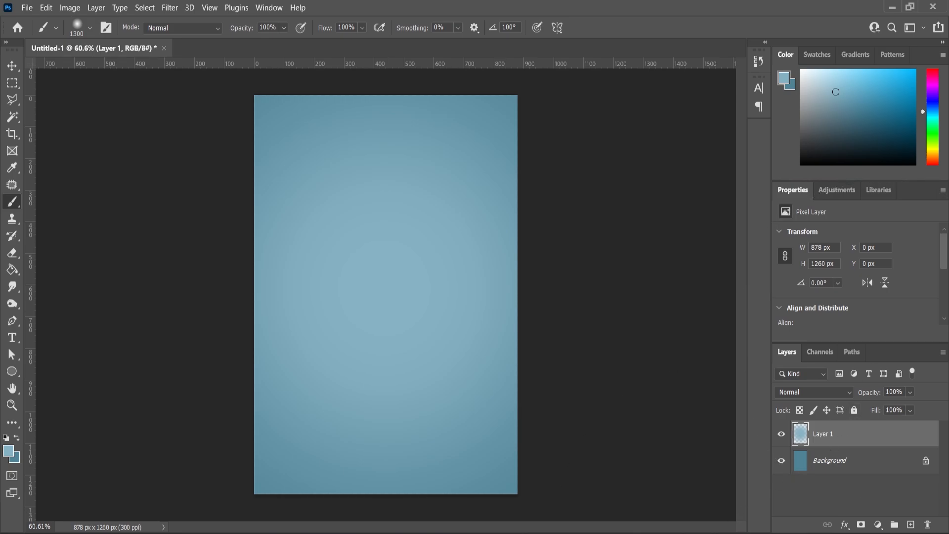
- Add a horizontal text line reading CALENDER near the top-left corner of the blue canvas
scroll(384, 226, "up", 2)
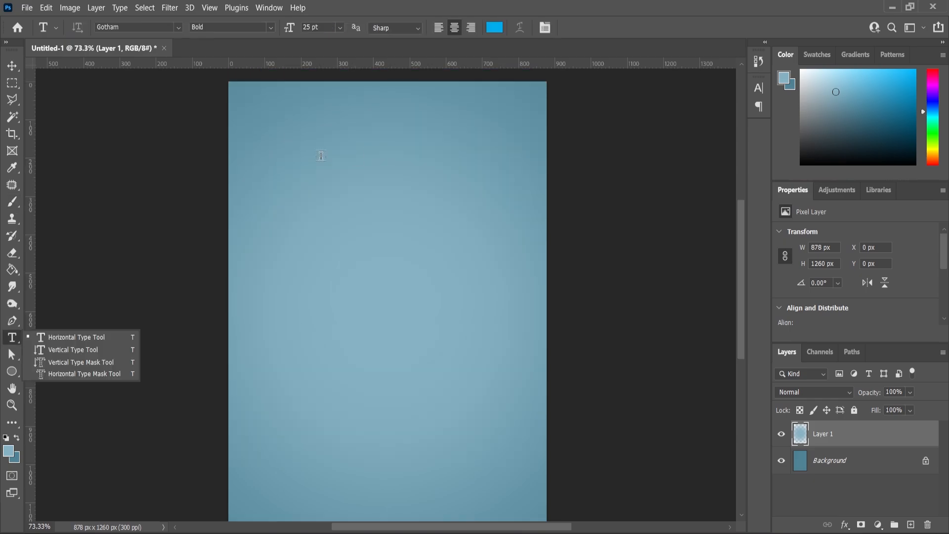
scroll(285, 123, "up", 5)
scroll(267, 155, "up", 1)
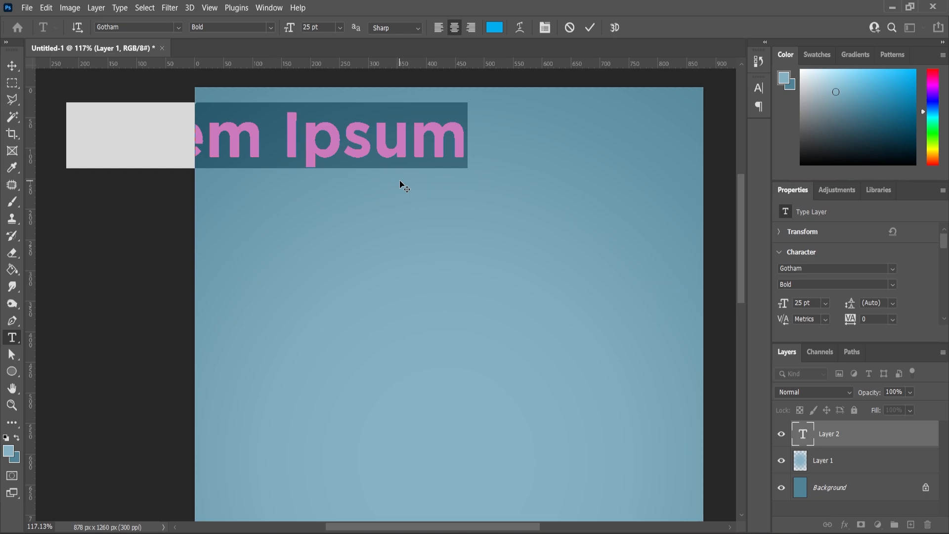
type("CALENDER")
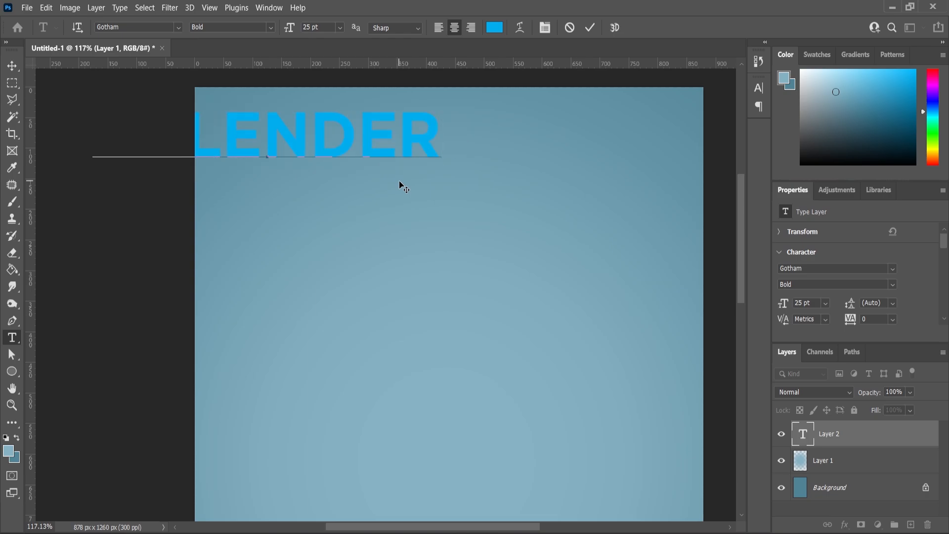
- Recolor the whole CALENDER text to white, hex ffffff
key("ctrl")
key("ctrl+a")
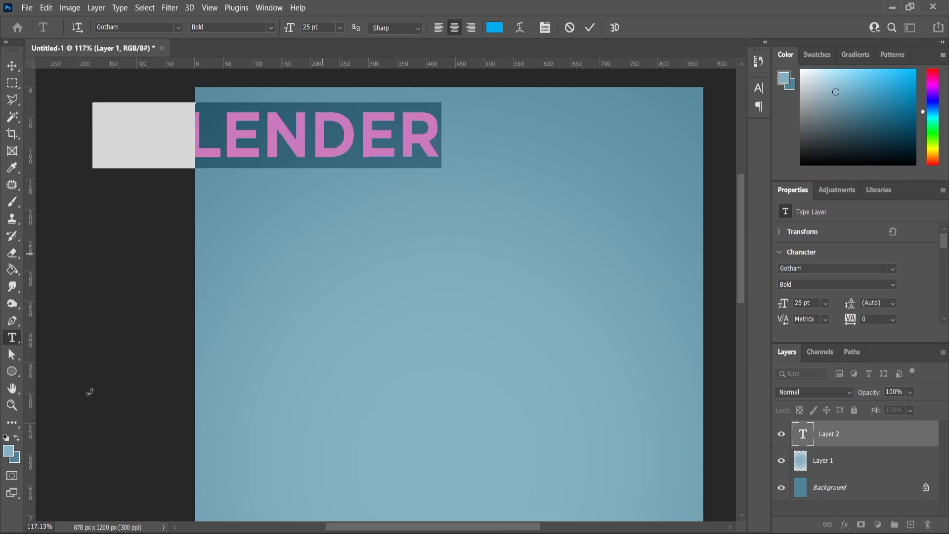
left_click(11, 453)
type("ffffff")
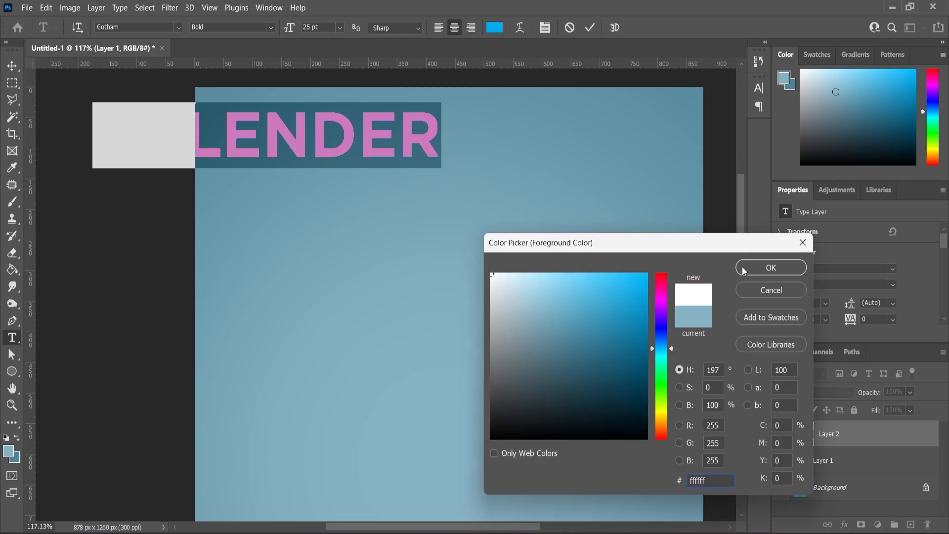
left_click(744, 271)
- Set the CALENDER text's font to Bebas Regular and commit the text edit
left_click(161, 29)
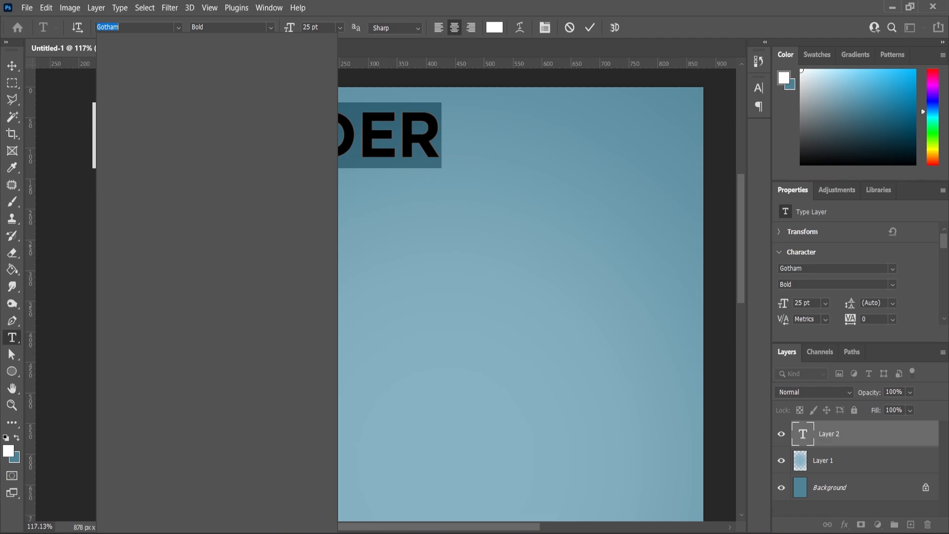
type("Bebas")
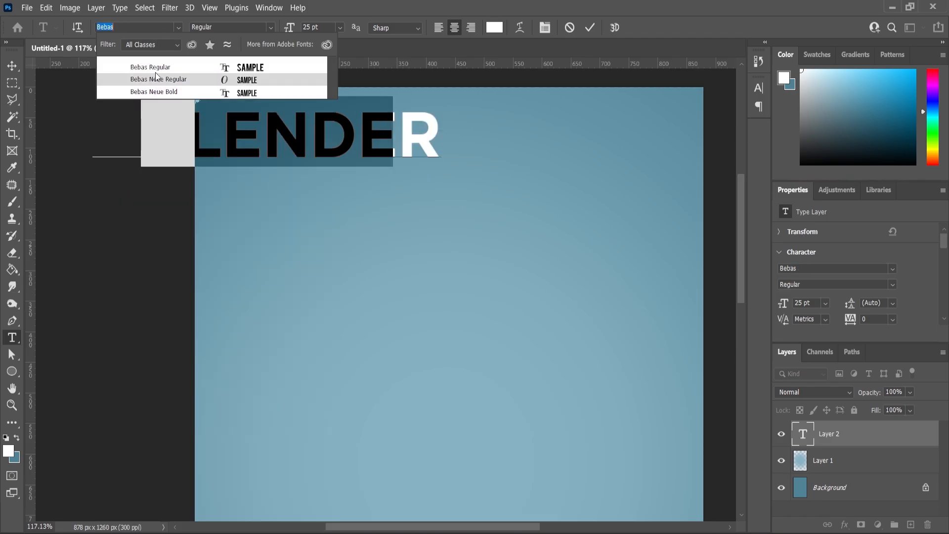
key("Return")
key("ctrl+Return")
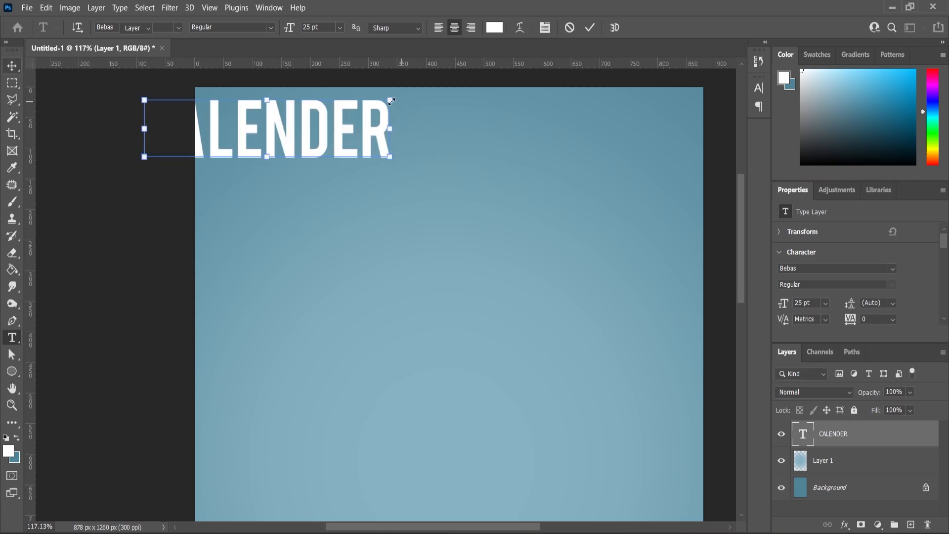
- Scale the CALENDER text down to about 9.9 pt and position it inside the canvas's top-left corner
left_click_drag(391, 101, 345, 165)
left_click_drag(273, 132, 289, 143)
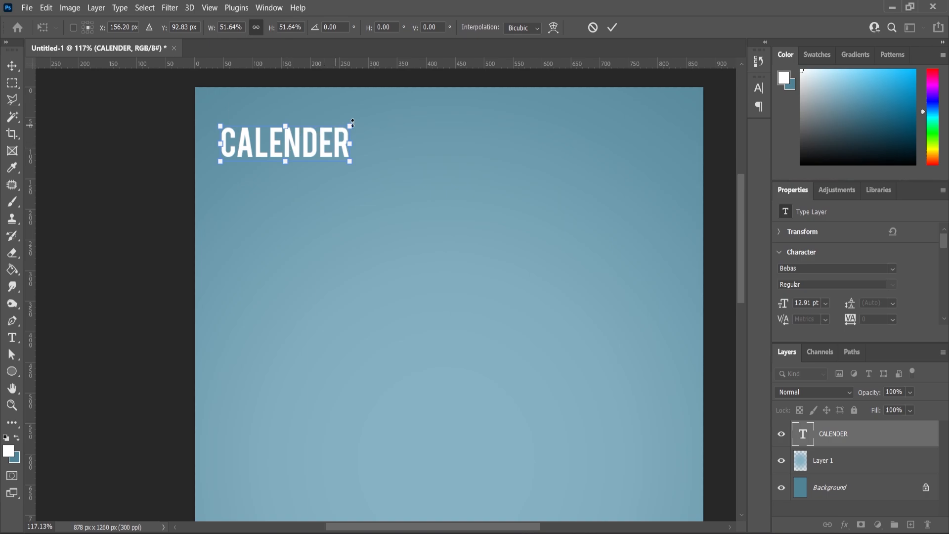
left_click_drag(350, 125, 336, 153)
key("Return")
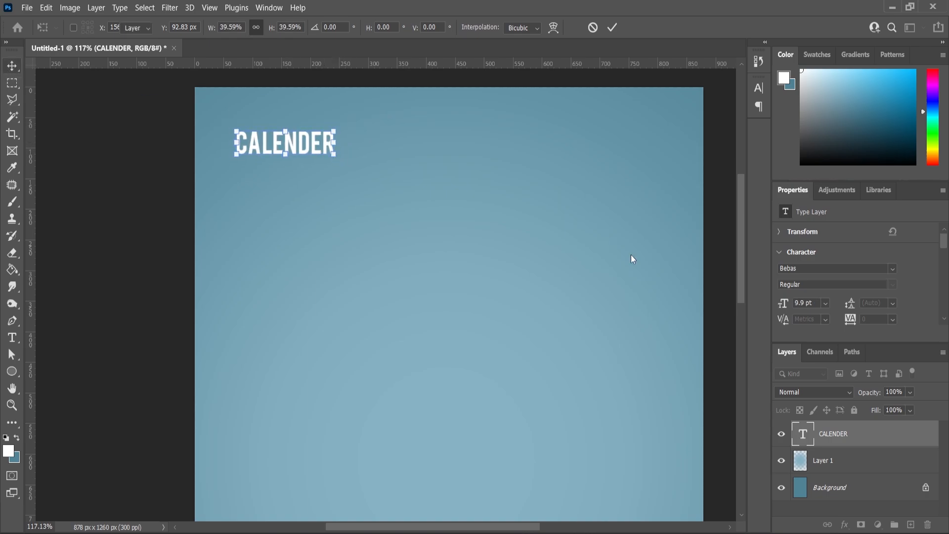
- Correct the title's spelling from CALENDER to CALENDAR
scroll(268, 133, "up", 1)
scroll(268, 133, "up", 2)
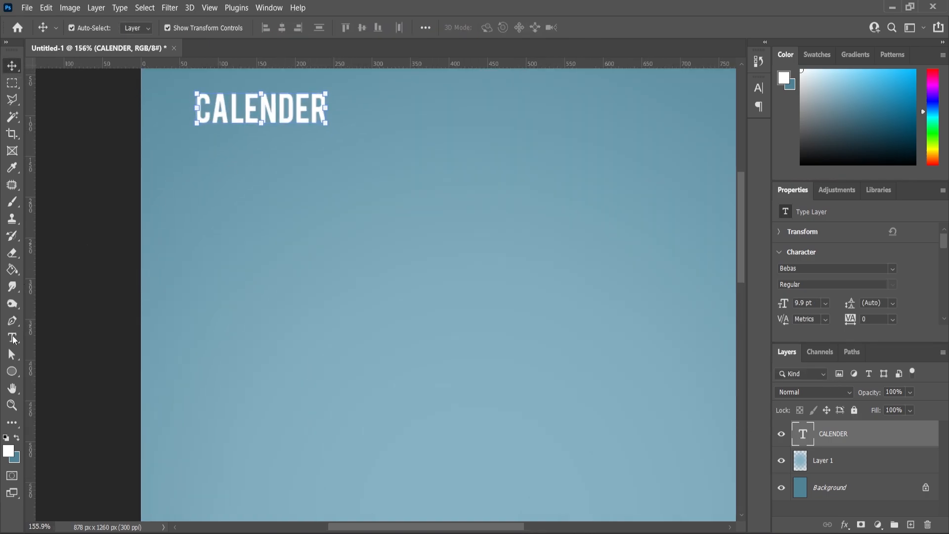
left_click(12, 338)
left_click(304, 112)
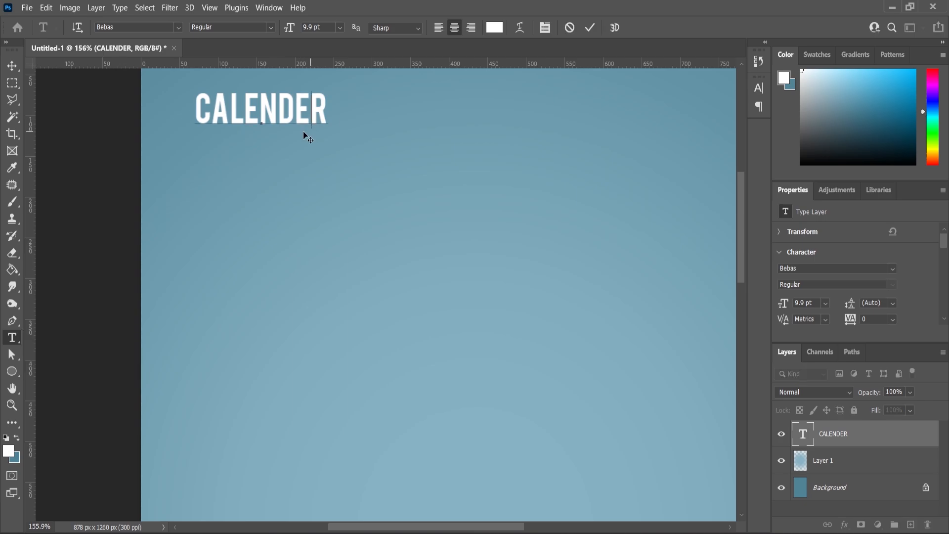
key("BackSpace")
type("A")
left_click(11, 67)
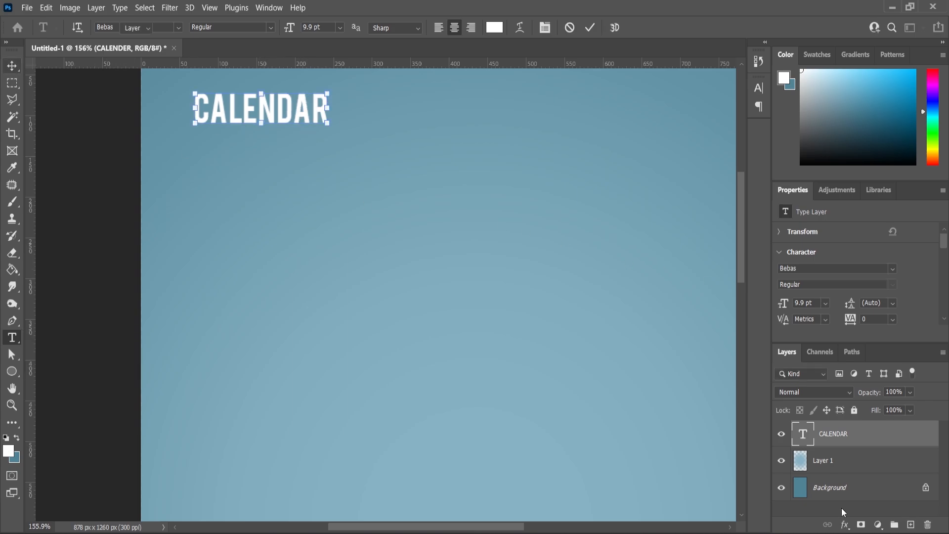
- Duplicate the CALENDAR text, place the copy directly beneath it and change its wording to 2024
key("ctrl+j")
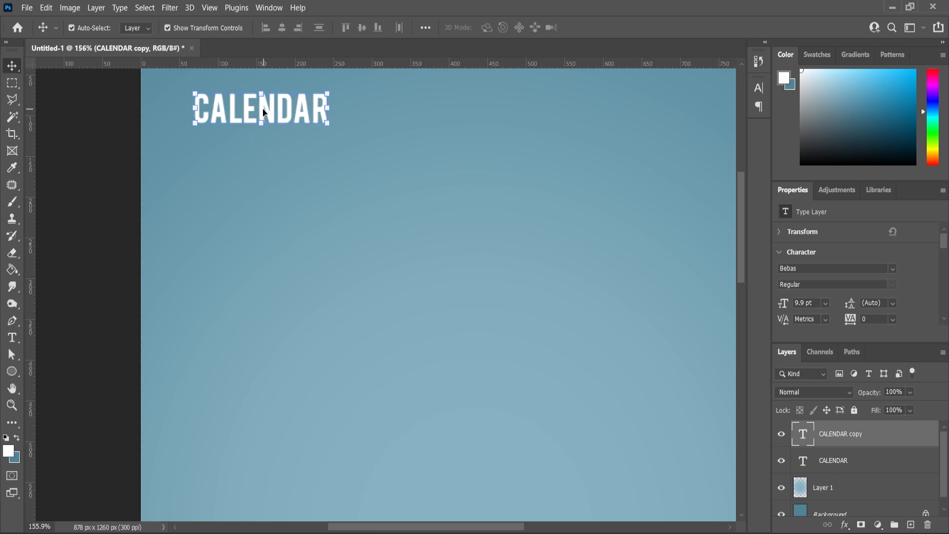
left_click_drag(263, 113, 260, 147)
key("t")
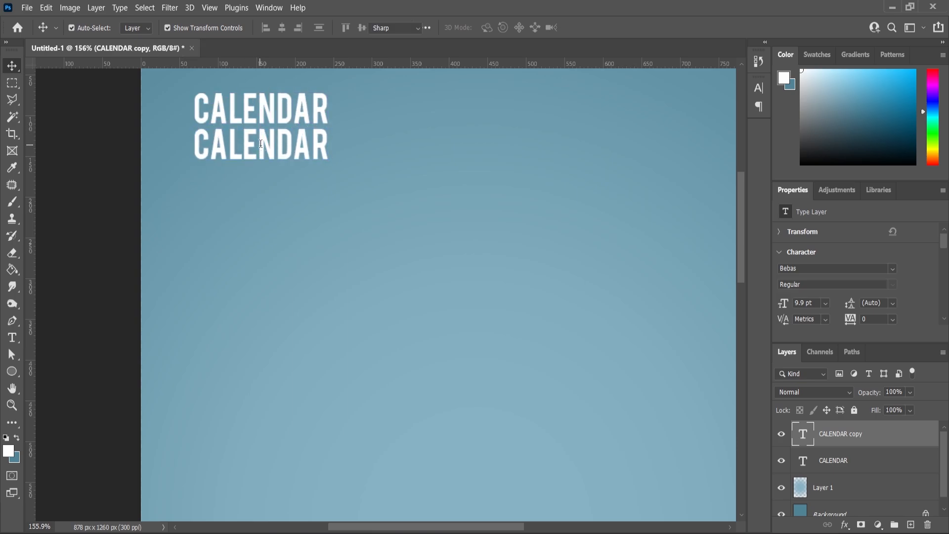
double_click(260, 144)
type("20")
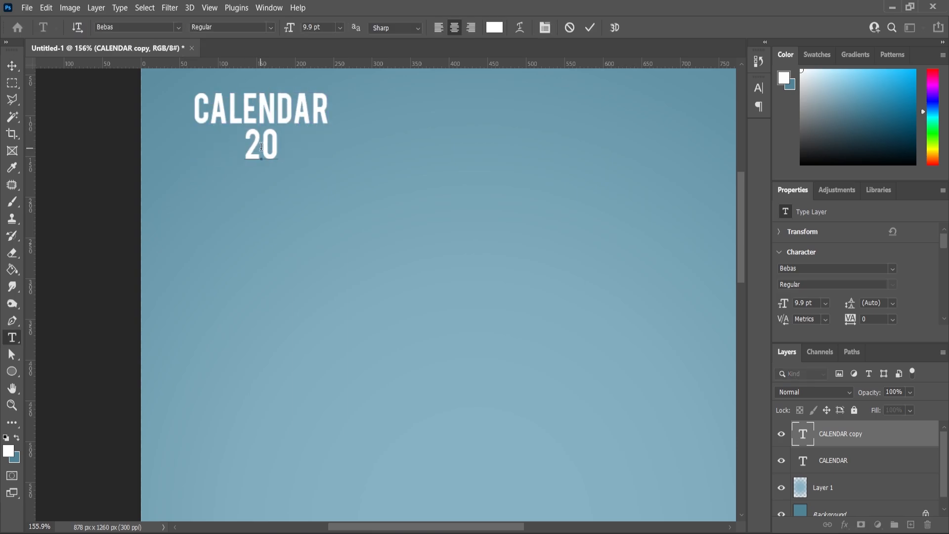
type("24")
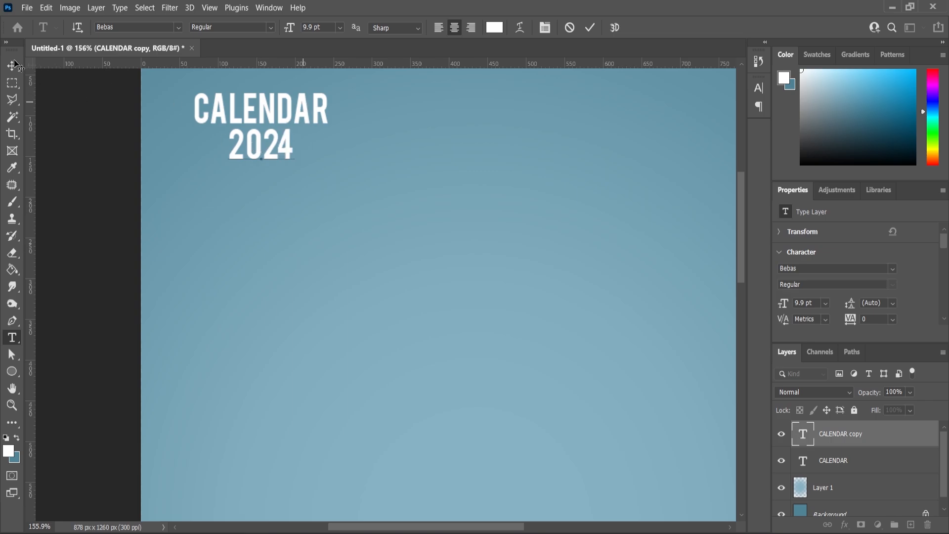
left_click(15, 64)
- Enlarge the 2024 text proportionally beneath the CALENDAR line and apply the transform
key("ctrl+t")
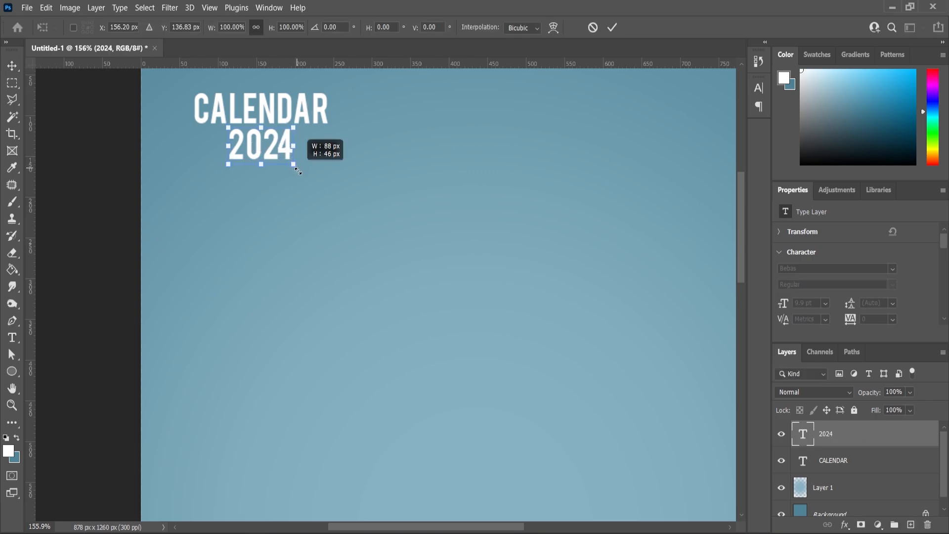
left_click_drag(298, 171, 280, 161)
left_click(12, 65)
left_click(251, 232)
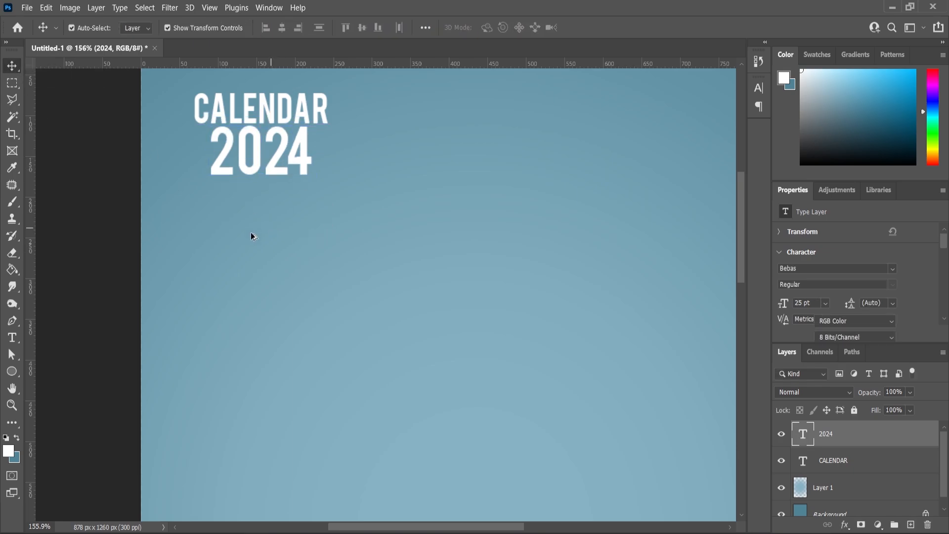
- Scale the CALENDAR text down to about 7.39 pt so its width matches the 2024 line
scroll(250, 233, "down", 3)
scroll(261, 111, "up", 6)
left_click(342, 196)
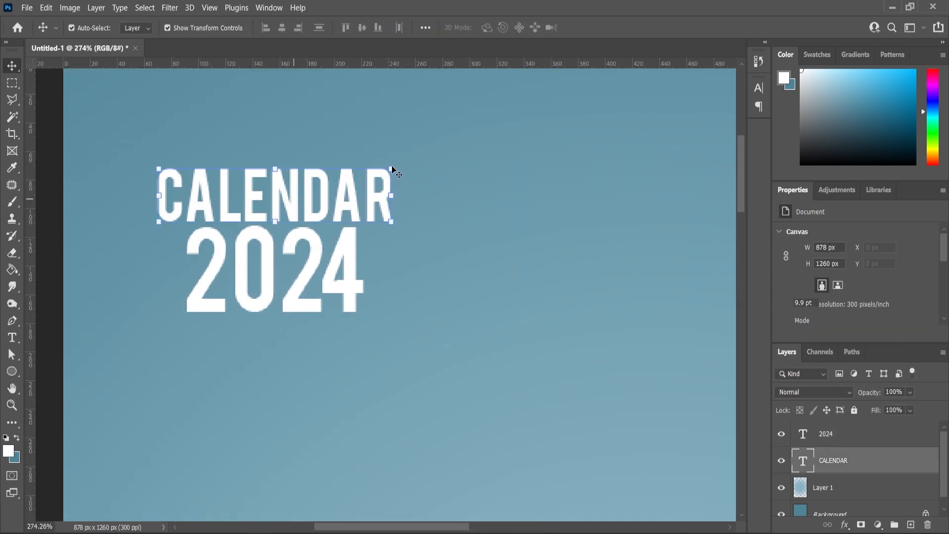
left_click_drag(392, 169, 369, 193)
key("Return")
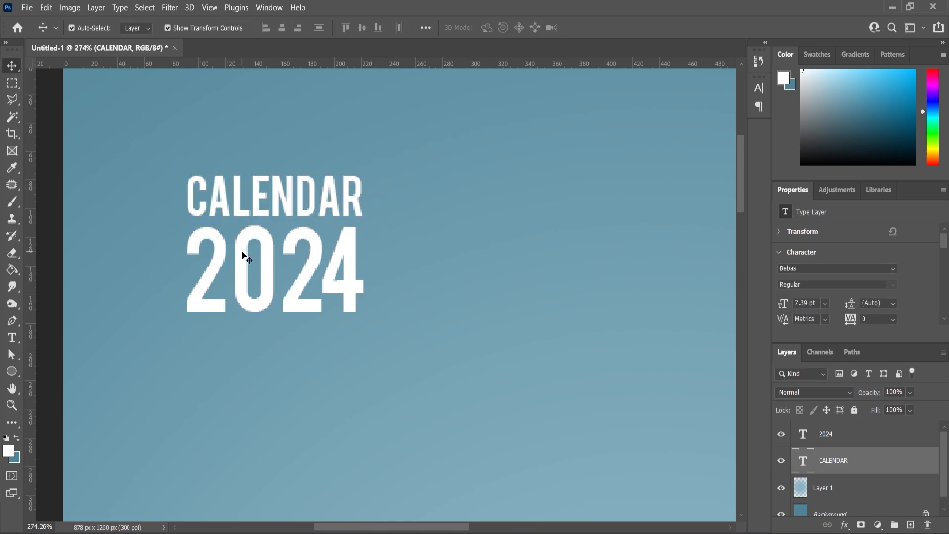
- Select the CALENDAR and 2024 texts together and scale them to about 112% in the poster's top-left corner
left_click(242, 255, "shift")
scroll(338, 177, "down", 5)
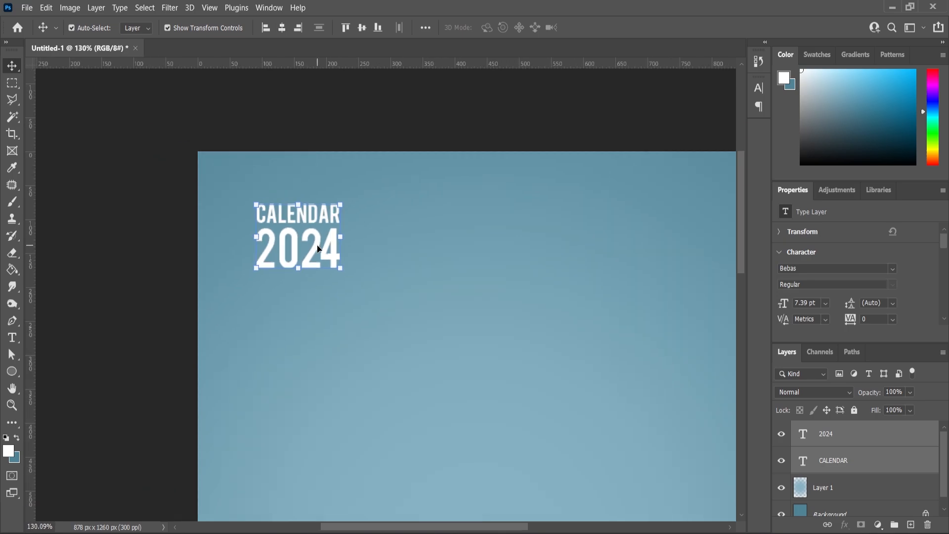
left_click_drag(334, 202, 337, 195)
left_click(10, 407)
scroll(351, 259, "down", 8)
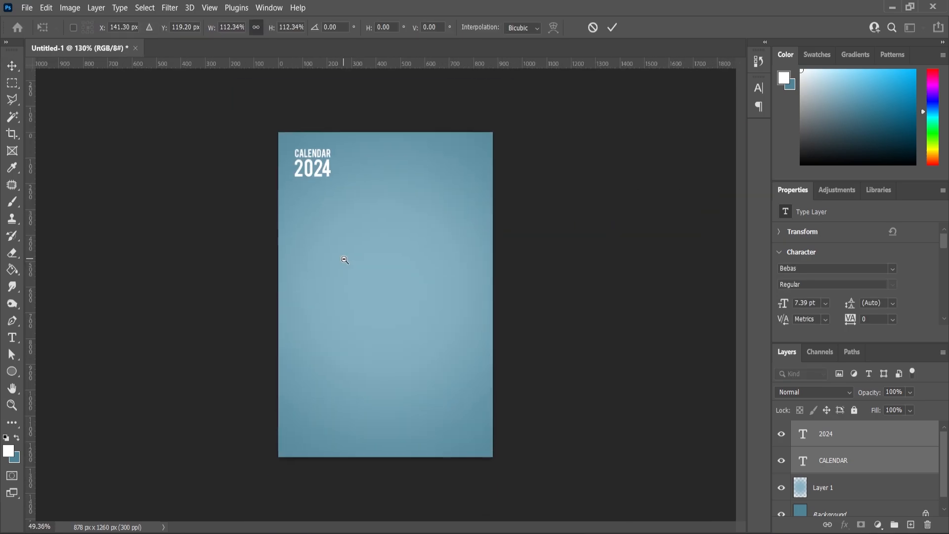
scroll(360, 151, "up", 3)
scroll(489, 292, "down", 1)
scroll(479, 257, "up", 1)
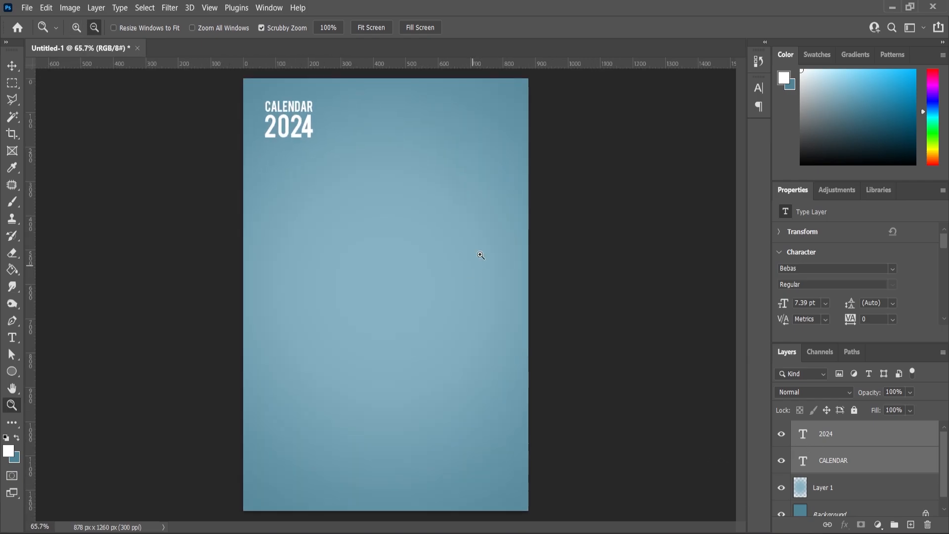
- Place the couple-doing-trekking-with-map-countryside-rendering image on the poster from the file folder and scale it to about 8.27%
key("alt+Tab")
left_click_drag(277, 144, 377, 314)
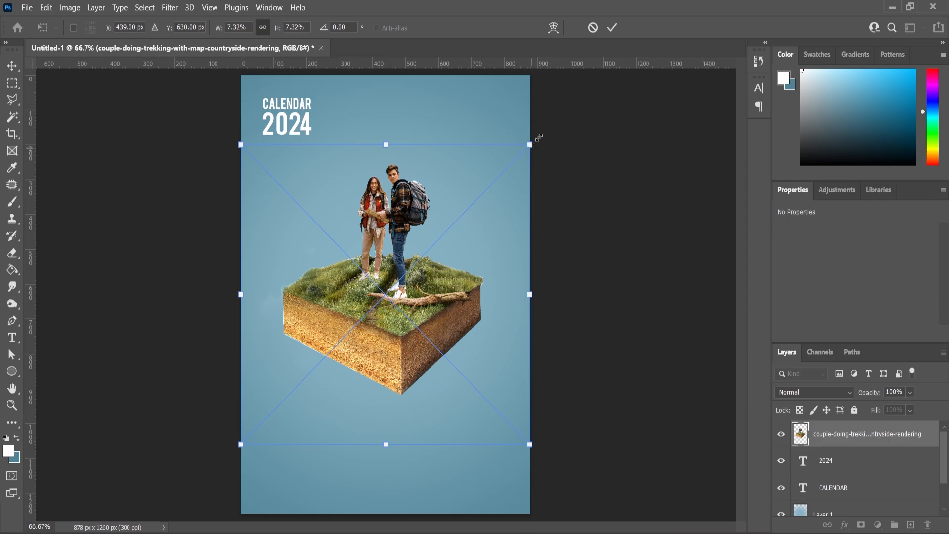
left_click_drag(539, 137, 550, 128)
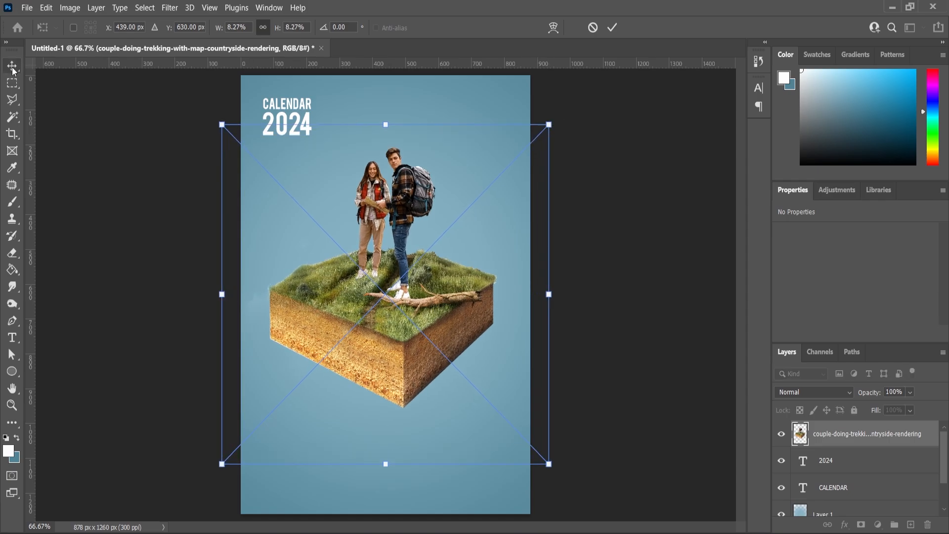
key("Return")
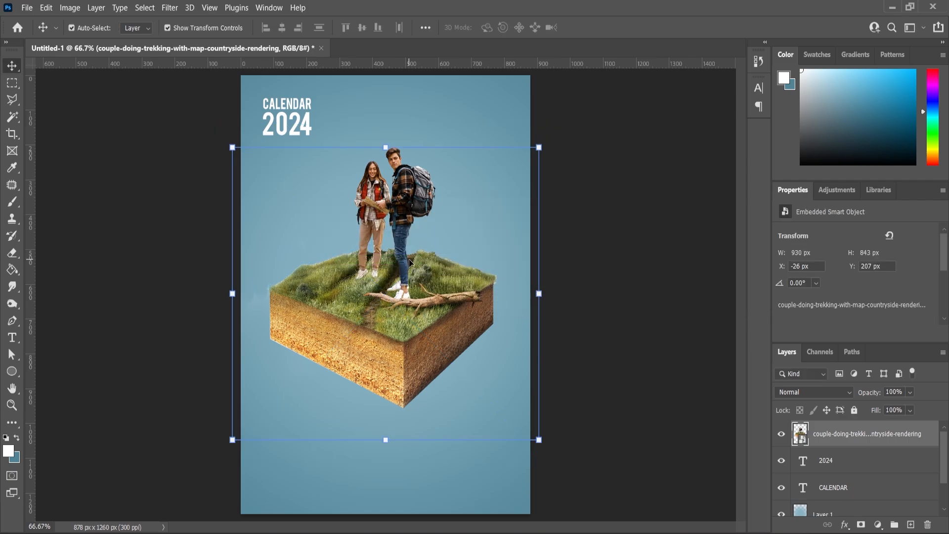
- Move the trekking couple image up to Y 131 px and enlarge it to about 8.53%
left_click_drag(401, 296, 402, 270)
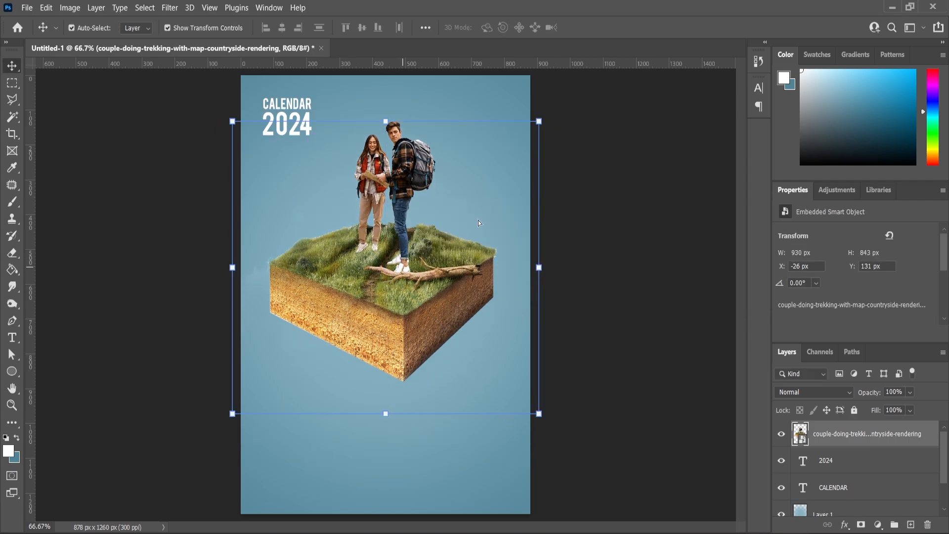
left_click(542, 120)
left_click_drag(554, 103, 559, 96)
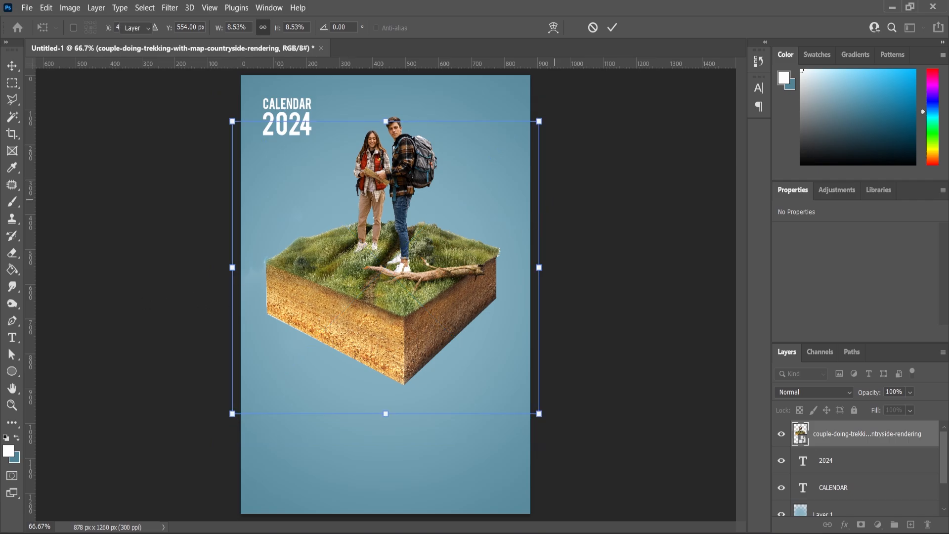
left_click(555, 200)
- Shift the trekking couple image slightly down to about Y 139 px and deselect it
scroll(395, 284, "up", 6)
scroll(396, 284, "down", 7)
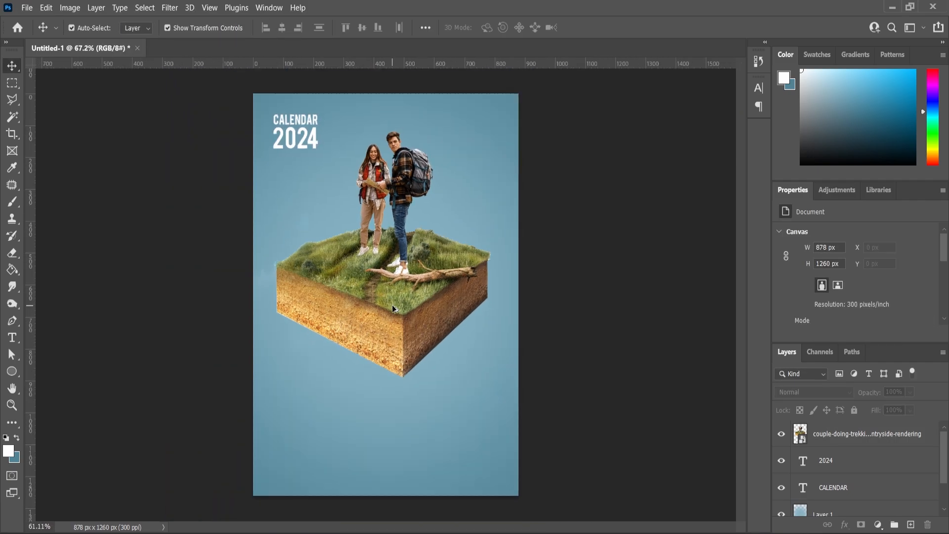
scroll(392, 305, "down", 1)
left_click_drag(396, 291, 397, 299)
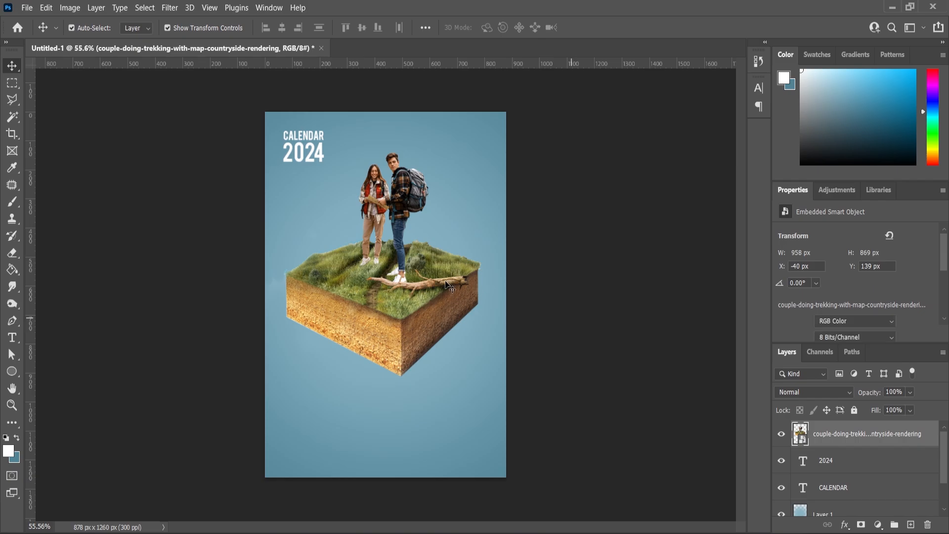
left_click(571, 318)
scroll(445, 285, "up", 2)
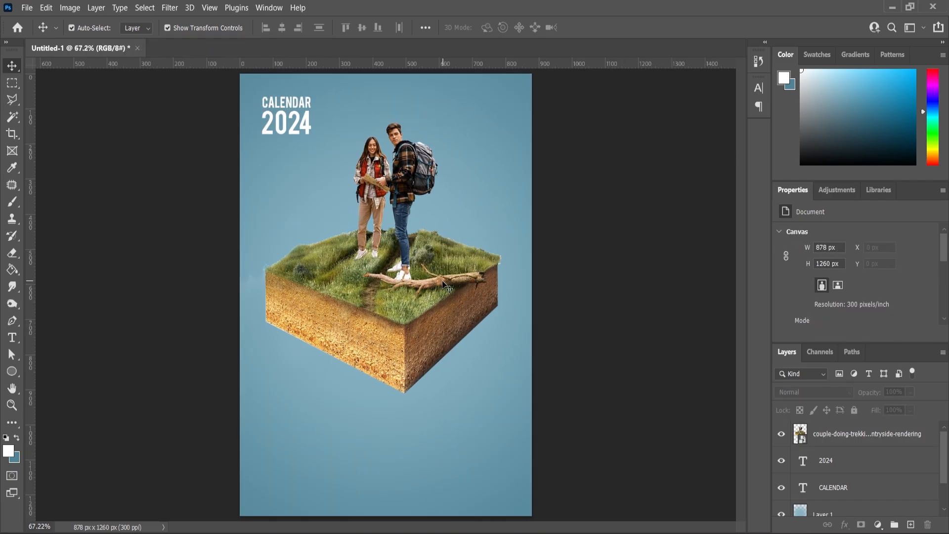
- Create a new layer beneath the trekking couple image and paint a soft white glow behind it with a 1300 px brush
left_click(830, 462)
left_click(910, 524)
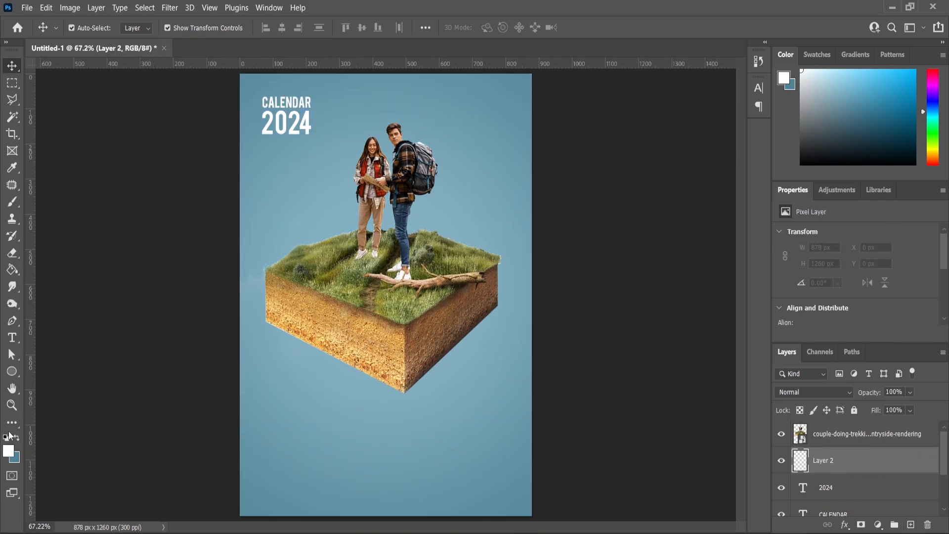
left_click(12, 203)
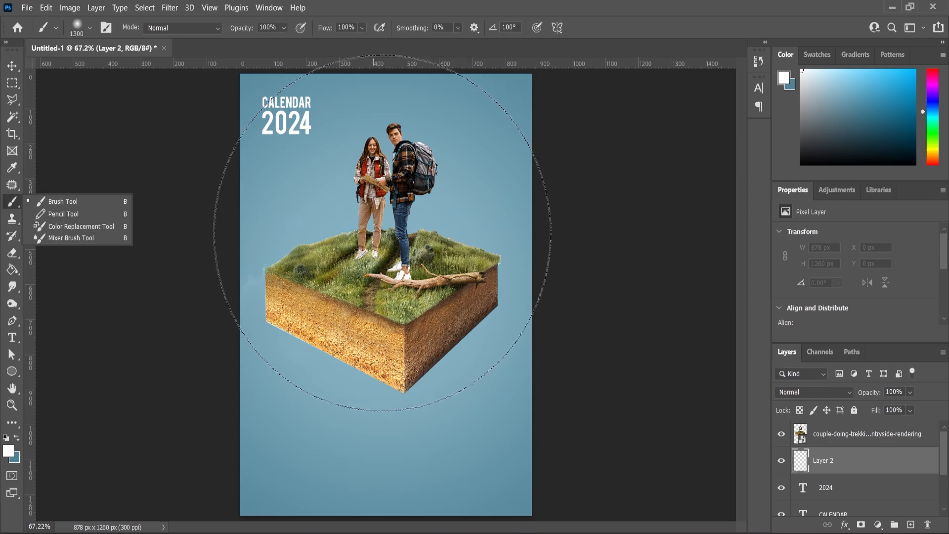
left_click(386, 252)
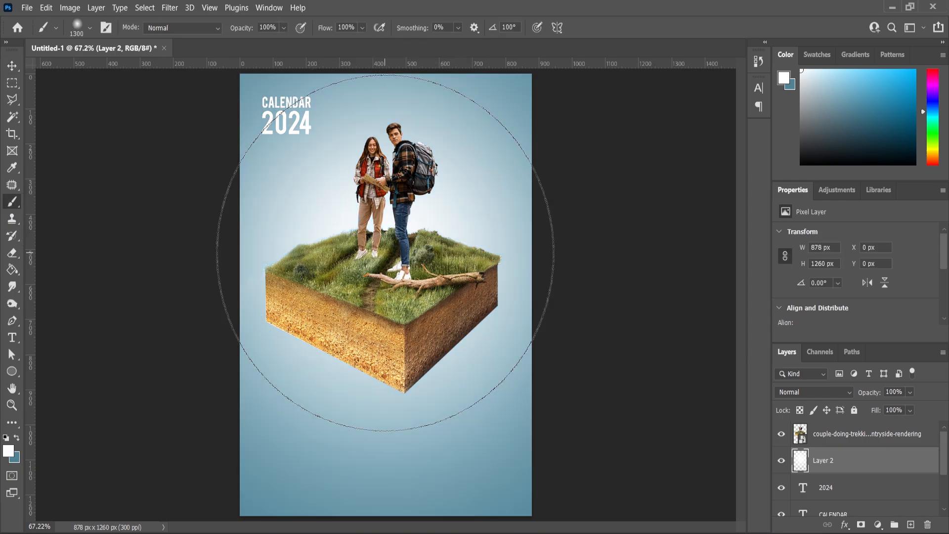
- Lower the opacity of the white glow layer to 86%
scroll(415, 258, "up", 1)
scroll(414, 257, "up", 1)
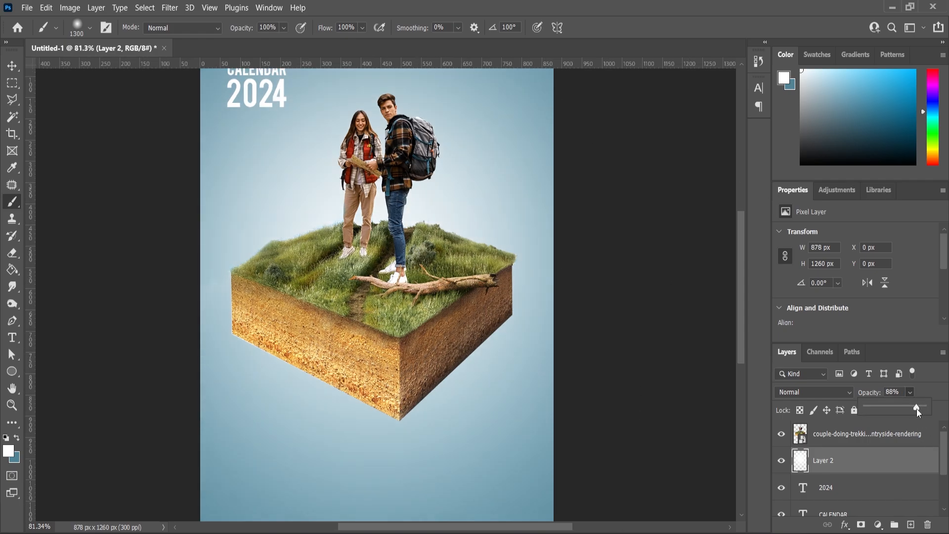
left_click_drag(917, 408, 915, 408)
key("v")
key("ctrl+0")
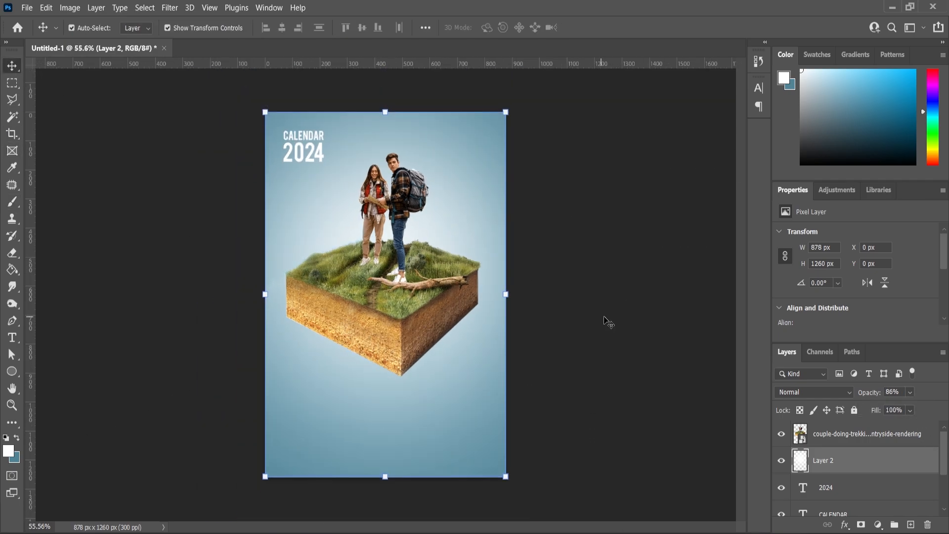
- Place the cloud_png_by_gleeresources-d4rwg6m image on the poster at 20.40% scale and move its layer beneath the trekking couple image
left_click(544, 475)
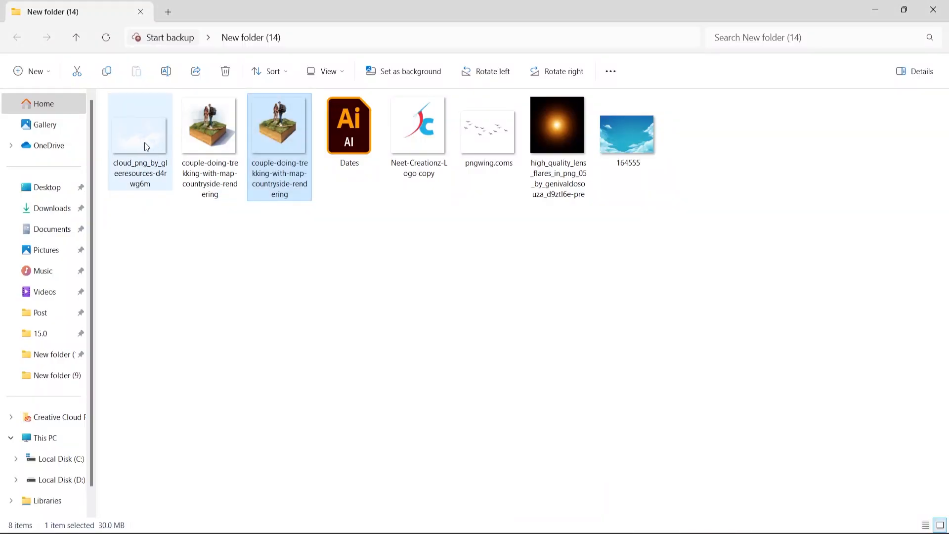
left_click_drag(145, 143, 340, 263)
left_click_drag(493, 213, 469, 269)
left_click_drag(411, 320, 350, 235)
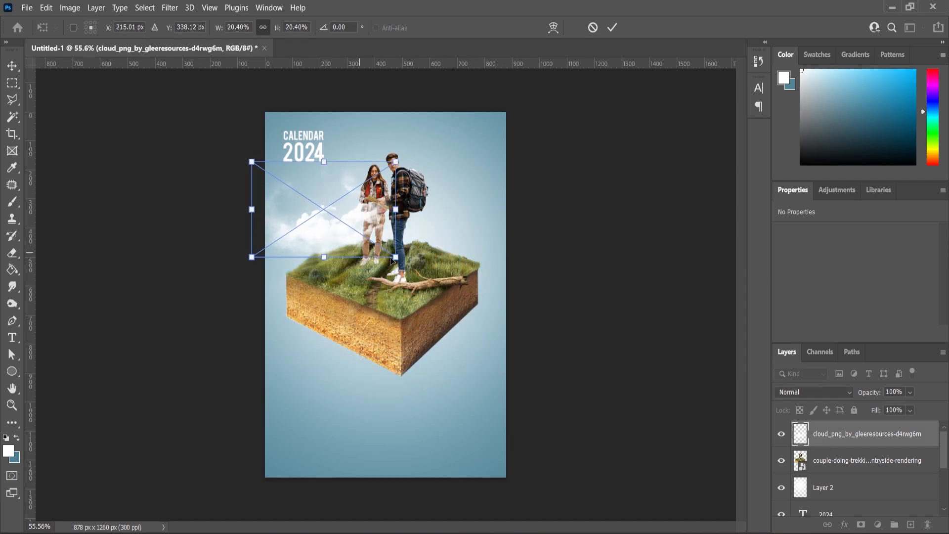
key("Return")
left_click_drag(847, 435, 845, 473)
- Reduce the cloud to about 434 by 274 px at X 43, Y 211 px and move its layer beneath the glow layer
scroll(322, 234, "up", 4)
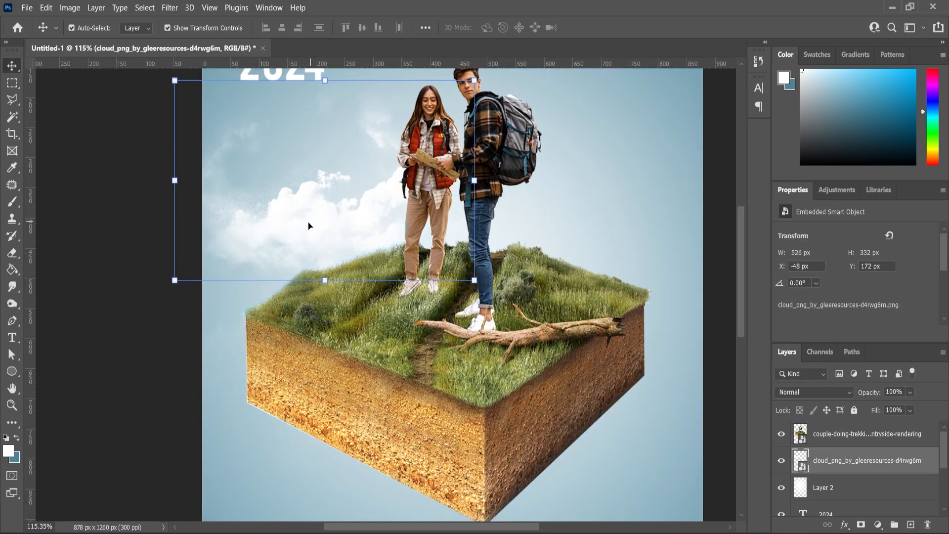
left_click_drag(309, 226, 336, 231)
left_click_drag(501, 88, 476, 103)
scroll(423, 201, "down", 3)
left_click_drag(370, 219, 373, 220)
key("Return")
left_click_drag(830, 466, 859, 489)
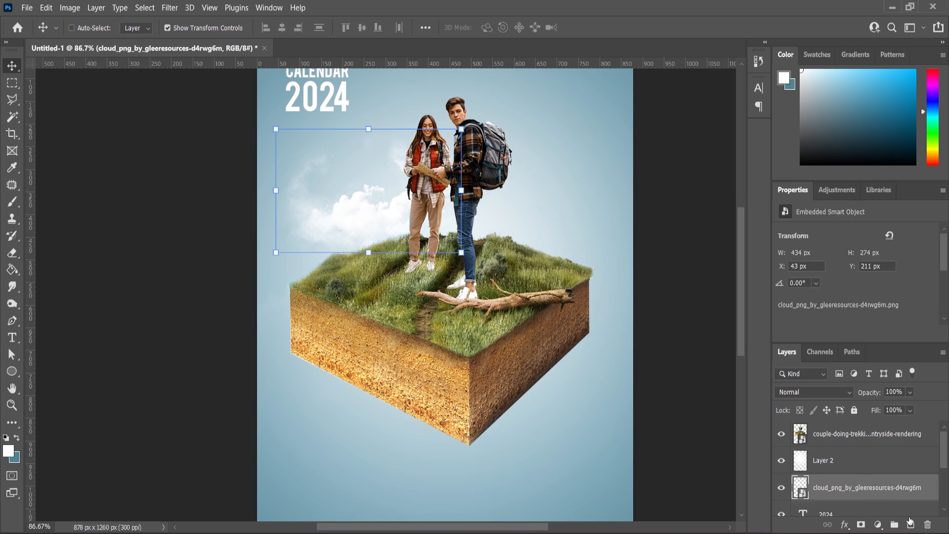
- Duplicate the cloud layer and lock the glow Layer 2
left_click_drag(911, 522, 911, 524)
left_click_drag(372, 220, 511, 160)
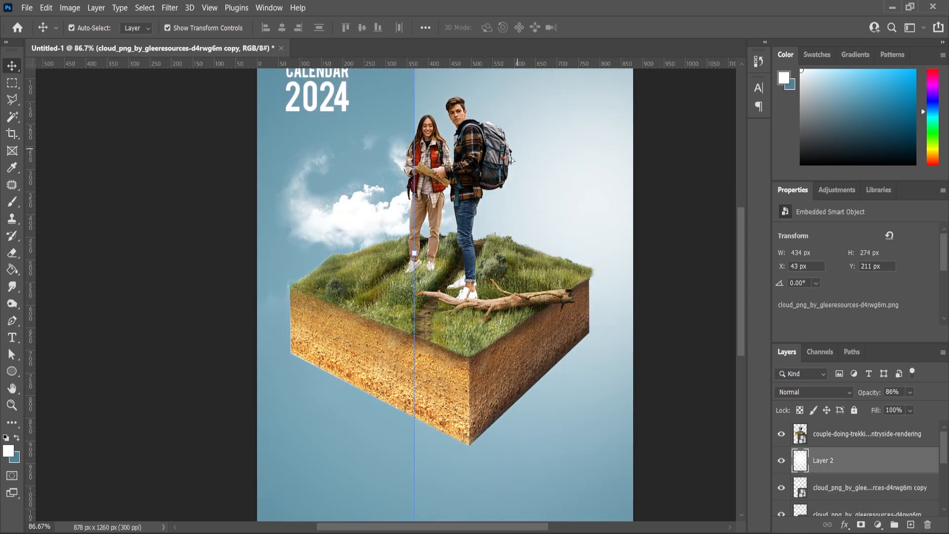
key("ctrl+z")
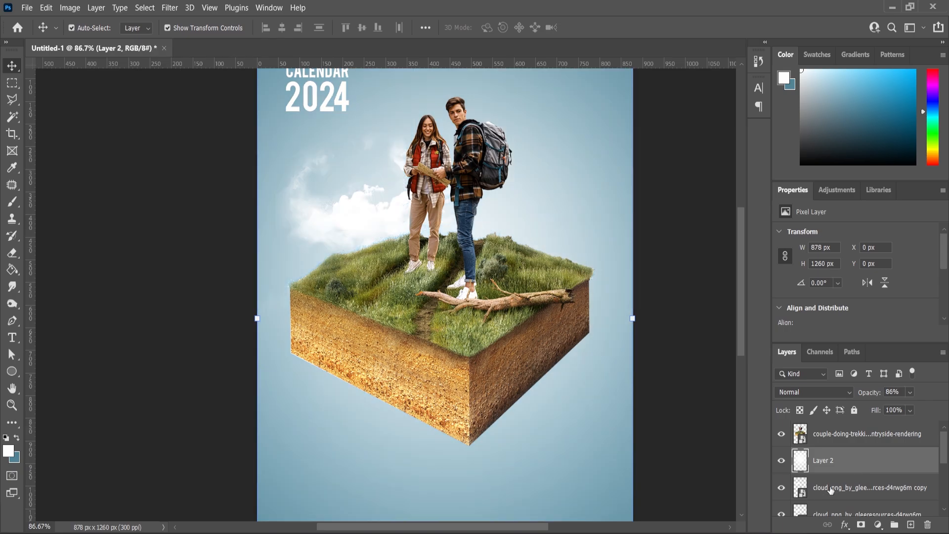
left_click(854, 412)
- Move the cloud copy to the poster's upper right edge and scale it to 12.73%, at about X 550, Y 66 px
left_click_drag(367, 212, 541, 141)
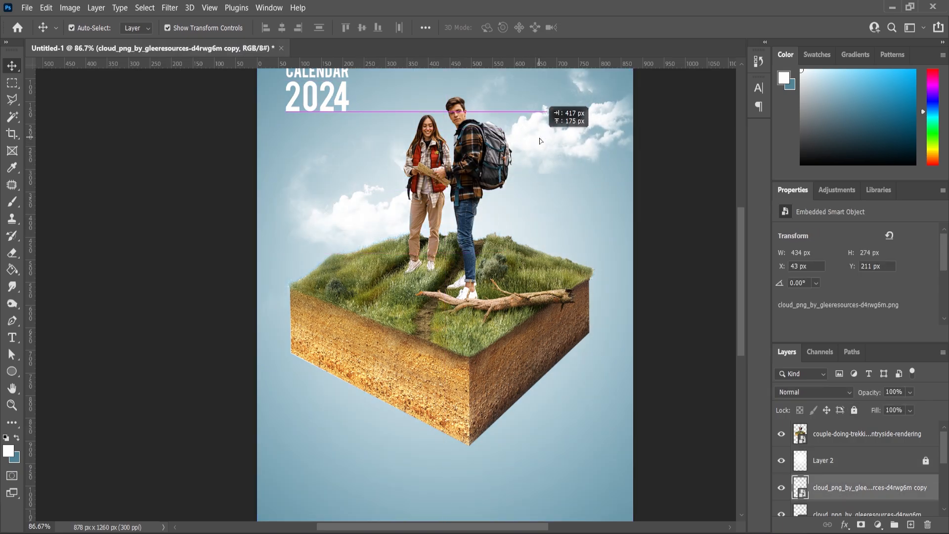
scroll(572, 205, "down", 1)
key("ctrl+t")
left_click_drag(546, 177, 533, 162)
scroll(527, 148, "up", 7)
mouse_move(500, 198)
left_mouse_down()
mouse_move(513, 183)
mouse_move(513, 197)
left_mouse_up()
left_click(12, 405)
scroll(429, 254, "down", 1)
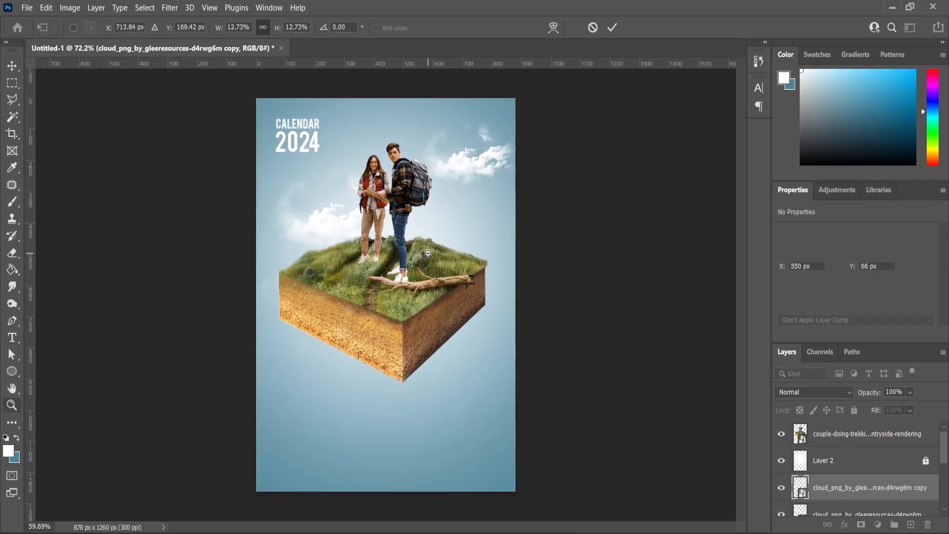
scroll(428, 254, "up", 1)
scroll(428, 254, "down", 1)
scroll(428, 254, "up", 1)
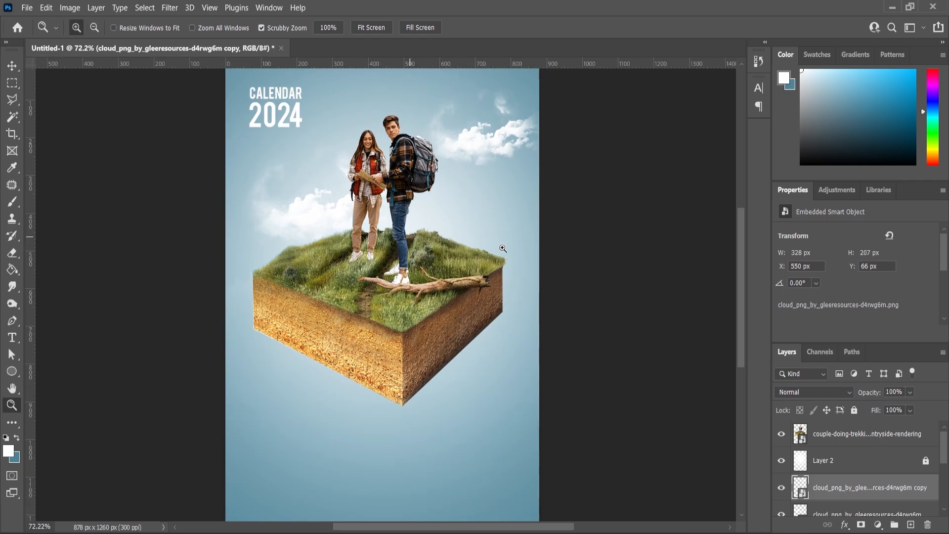
- Draw a circle shape about 733 px wide behind the trekking couple, directly above the 2024 text layer
scroll(843, 450, "down", 2)
scroll(835, 489, "up", 1)
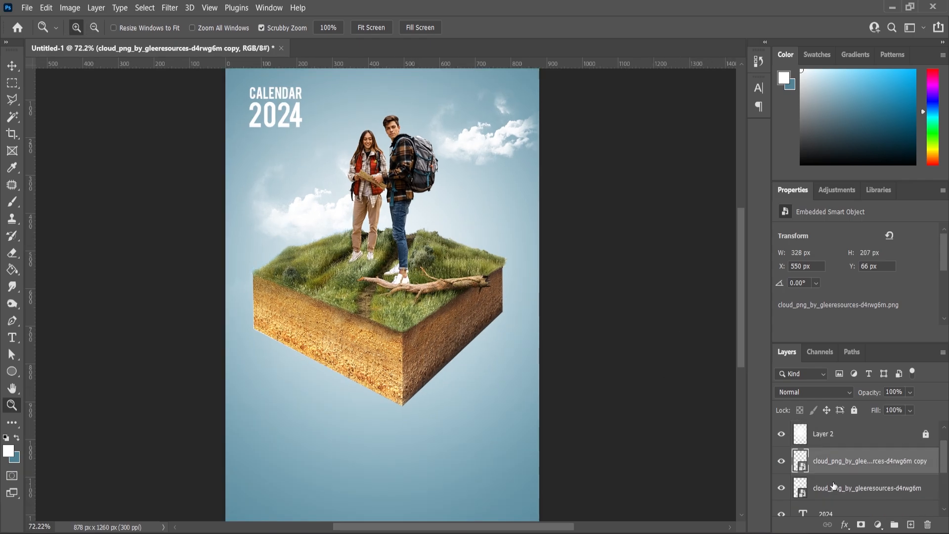
scroll(834, 484, "down", 1)
scroll(835, 484, "up", 2)
scroll(836, 478, "down", 2)
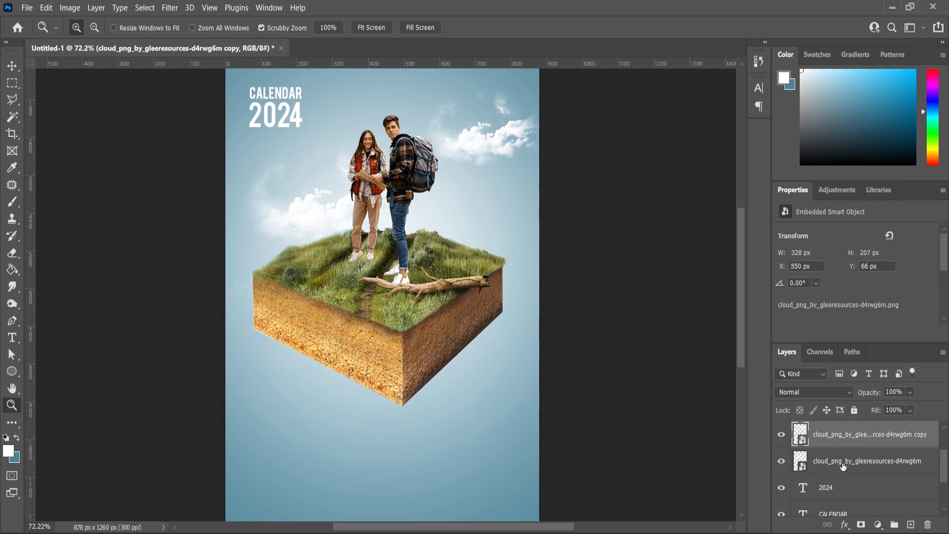
left_click(835, 492)
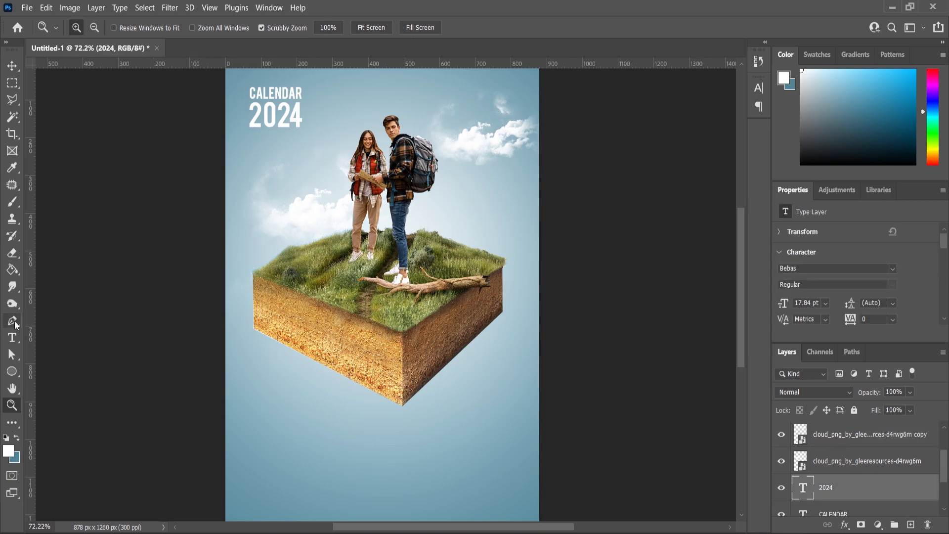
left_click(12, 371)
left_click_drag(267, 154, 529, 435)
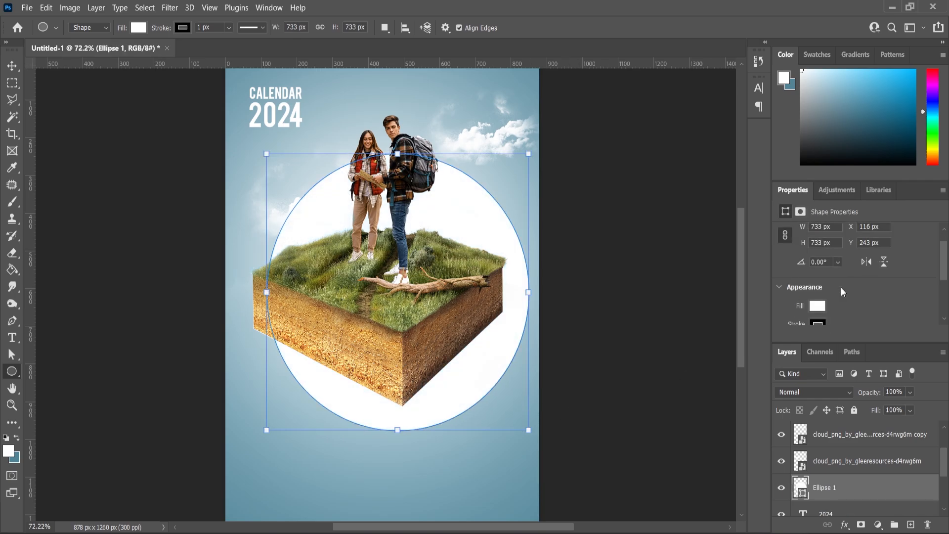
- Remove the circle's fill and set its stroke width to 51.08 px
scroll(844, 291, "down", 1)
left_click(817, 285)
left_click(784, 320)
left_click(819, 303)
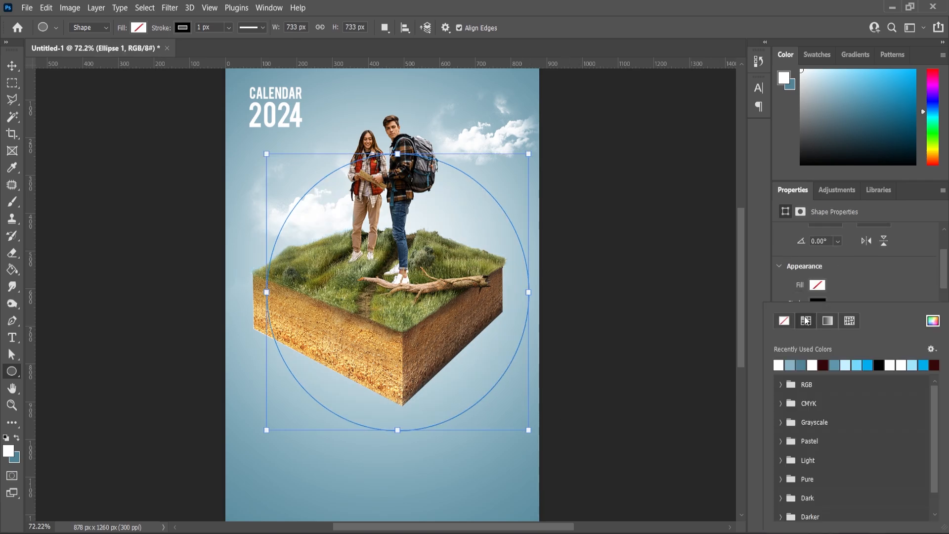
left_click(871, 294)
left_click(843, 310)
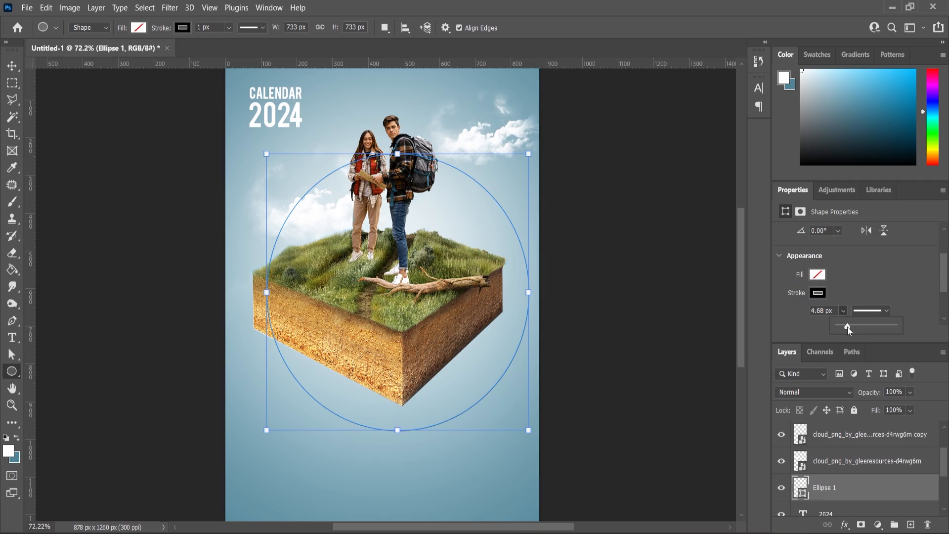
left_click_drag(836, 325, 856, 328)
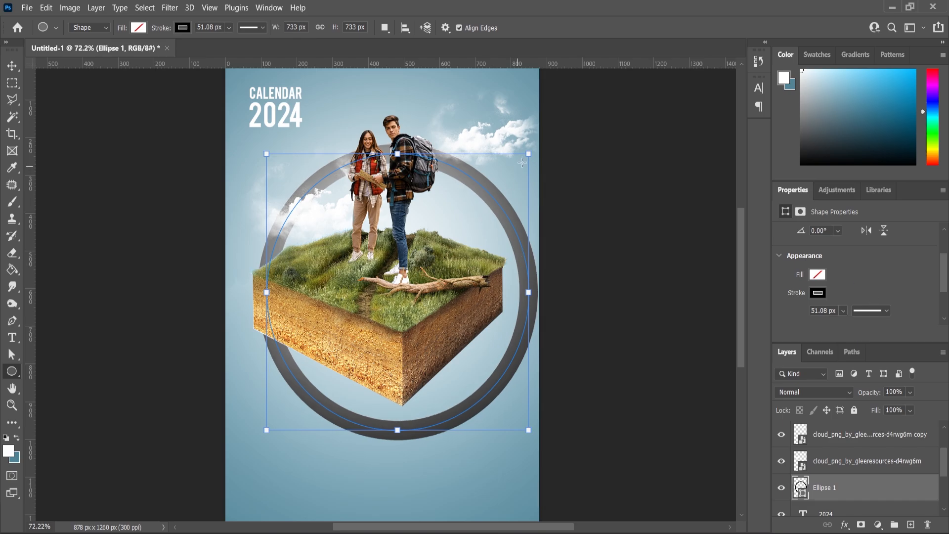
- Shrink the ring to about 627.2 px and move it up behind the couple
left_click_drag(528, 155, 488, 203)
key("ctrl+z")
key("ctrl+z")
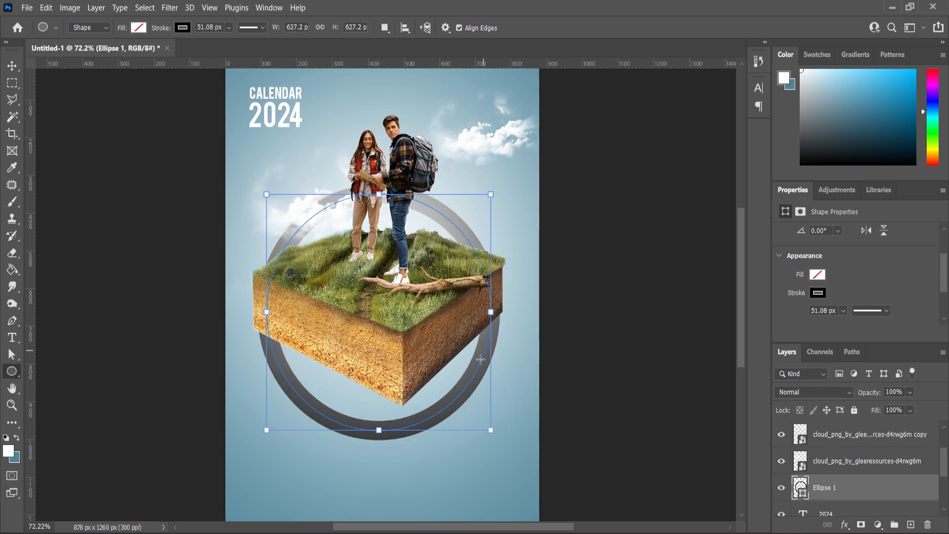
left_click(12, 65)
left_click_drag(476, 344, 488, 280)
scroll(414, 223, "down", 1)
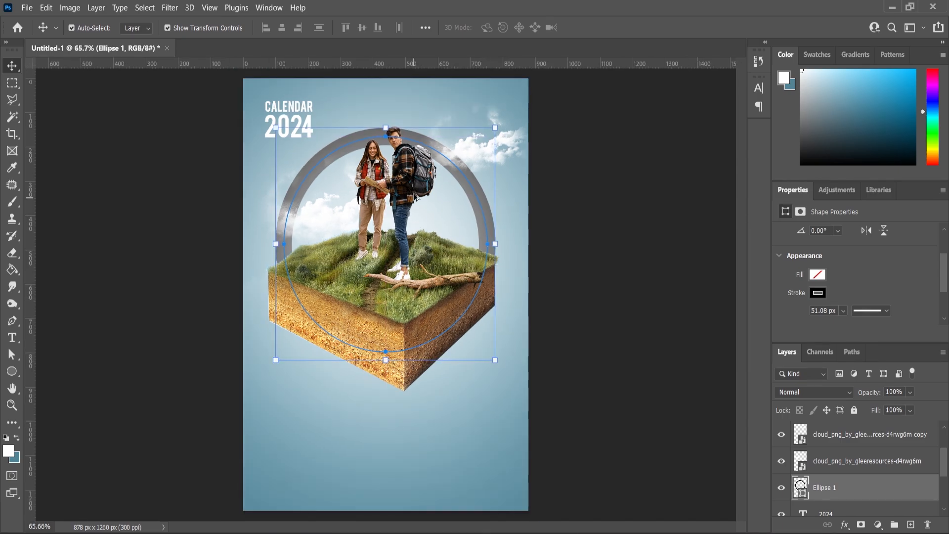
- Shift the couple image, the ring and the cloud copy slightly down the poster
scroll(414, 198, "up", 2)
left_click(410, 300)
left_click_drag(408, 310, 408, 324)
left_click(497, 233)
left_click_drag(499, 232, 500, 247)
left_click(532, 140)
left_click_drag(532, 141, 533, 151)
- Move the cloud copy layer beneath the ring's layer and deselect all layers
left_click_drag(825, 449, 823, 512)
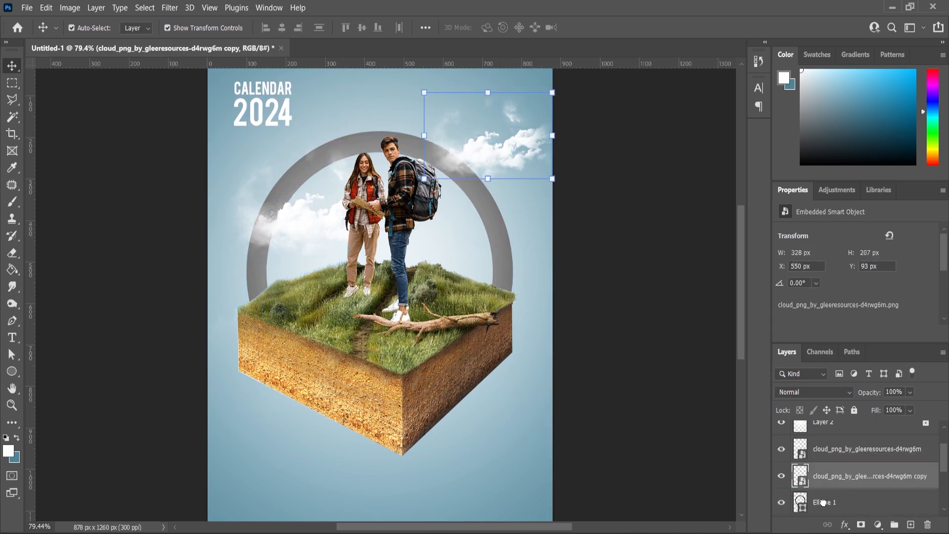
left_click_drag(826, 425, 825, 490)
left_click(608, 255)
key("ctrl+z")
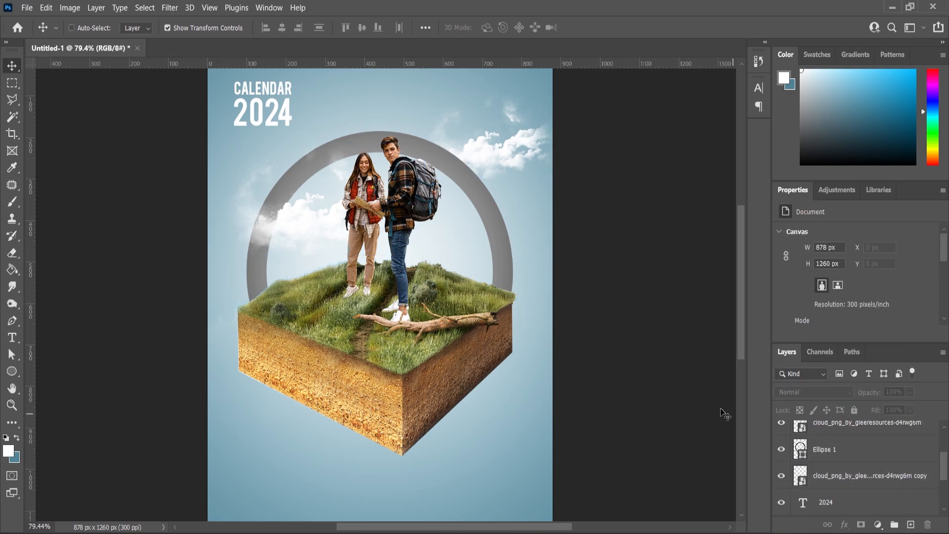
- Enlarge the ring around its center to about 101.52% and deselect it
left_click(495, 222)
scroll(501, 204, "up", 1, "alt")
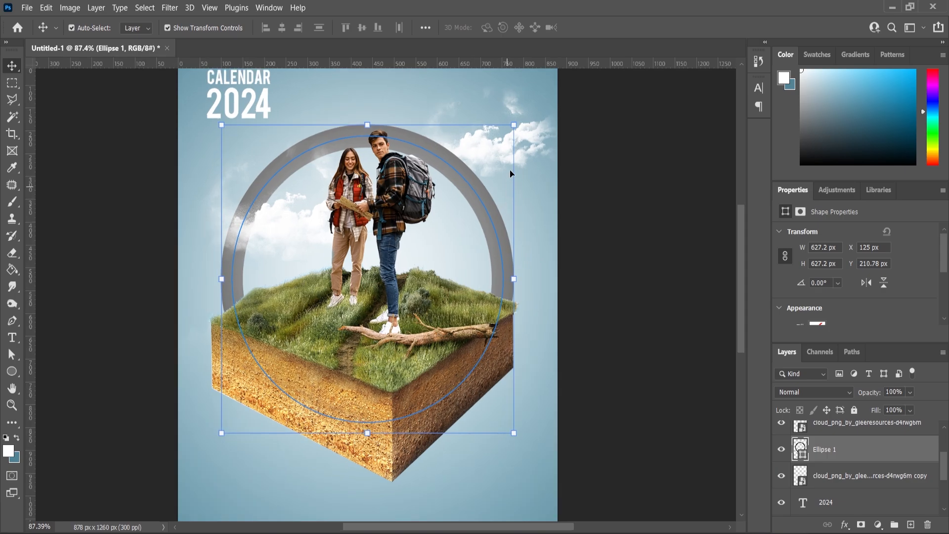
left_click(515, 127)
left_click_drag(515, 126, 522, 128)
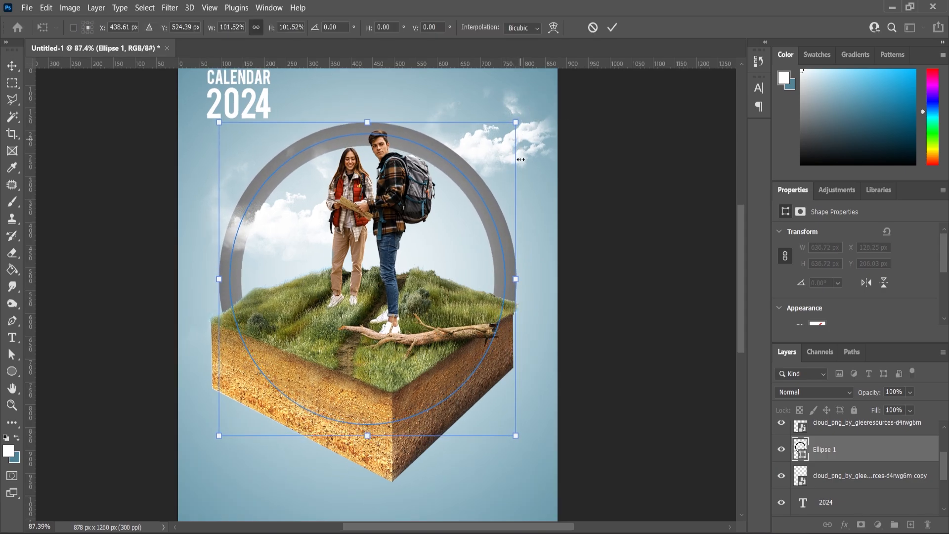
left_click(12, 66)
left_click(58, 86)
scroll(58, 86, "up", 2)
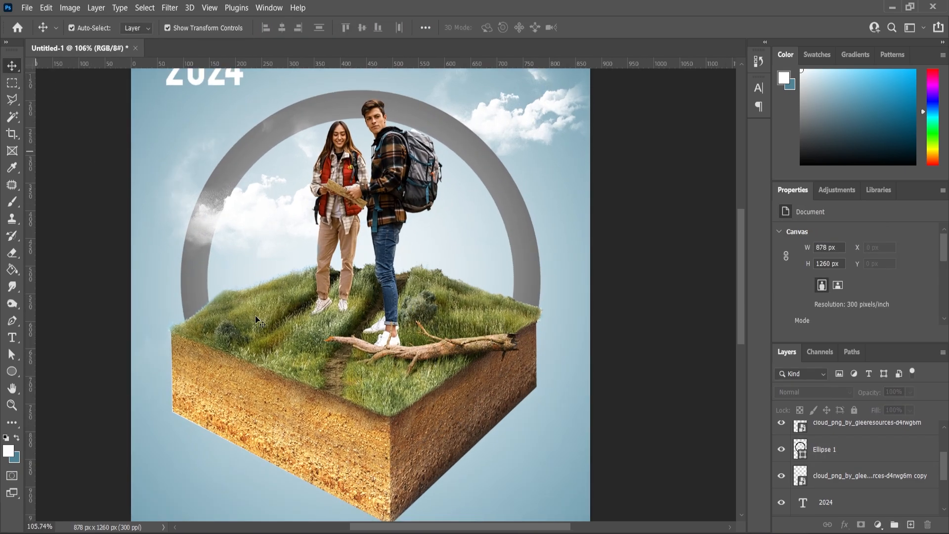
- Scale the trekking couple image down to about 7.64% and position it inside the ring at X 10, Y 253 px
left_click(400, 364)
scroll(400, 364, "down", 2)
key("ctrl+t")
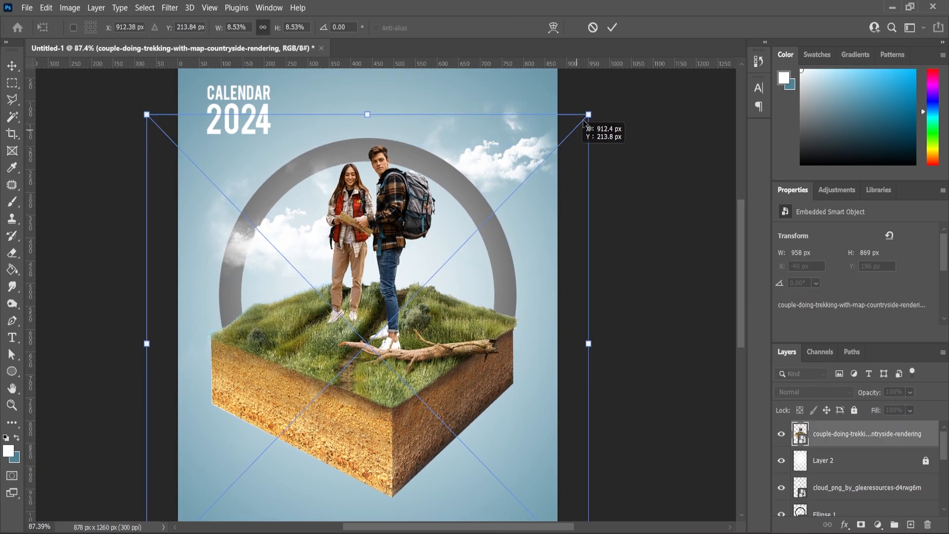
left_click_drag(588, 115, 581, 131)
key("ctrl+z")
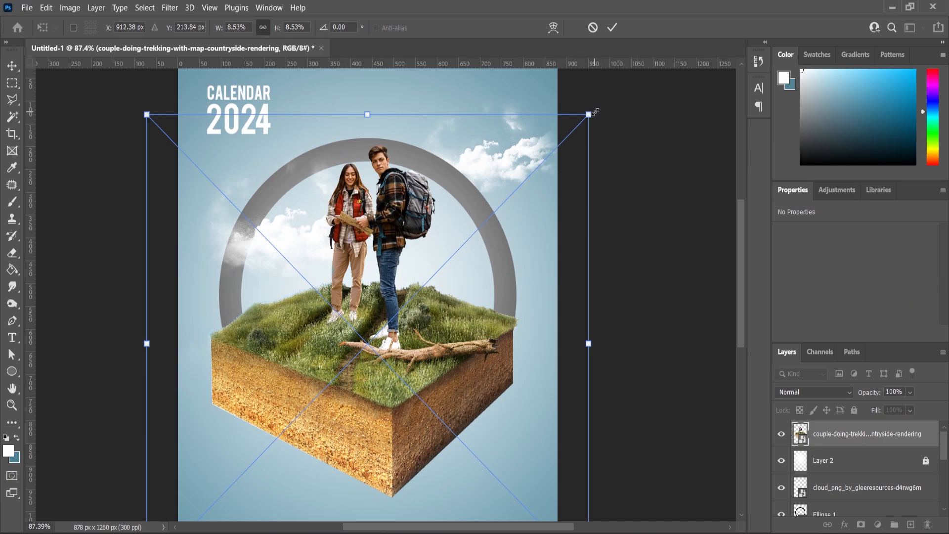
left_click_drag(596, 112, 584, 127)
left_click_drag(423, 298, 364, 357)
key("Return")
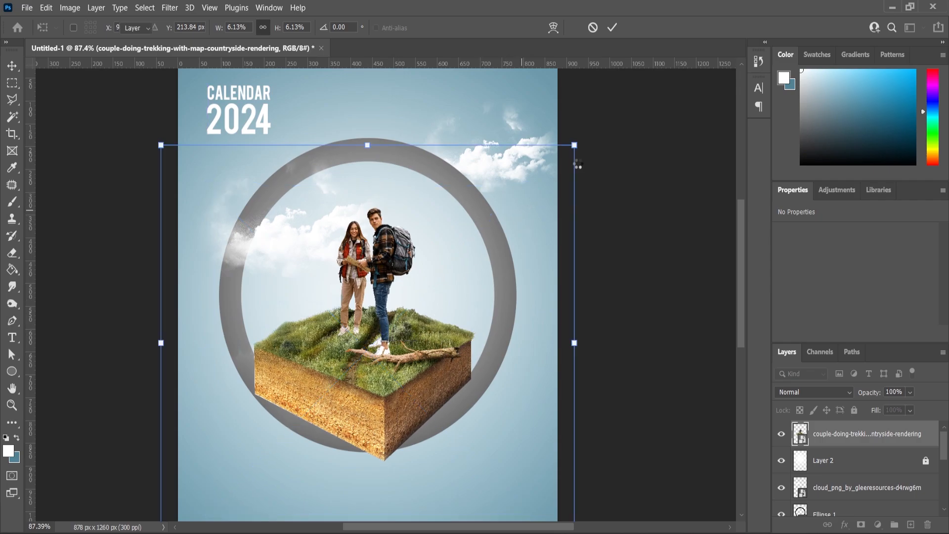
left_click_drag(520, 208, 528, 185)
left_click_drag(538, 174, 565, 143)
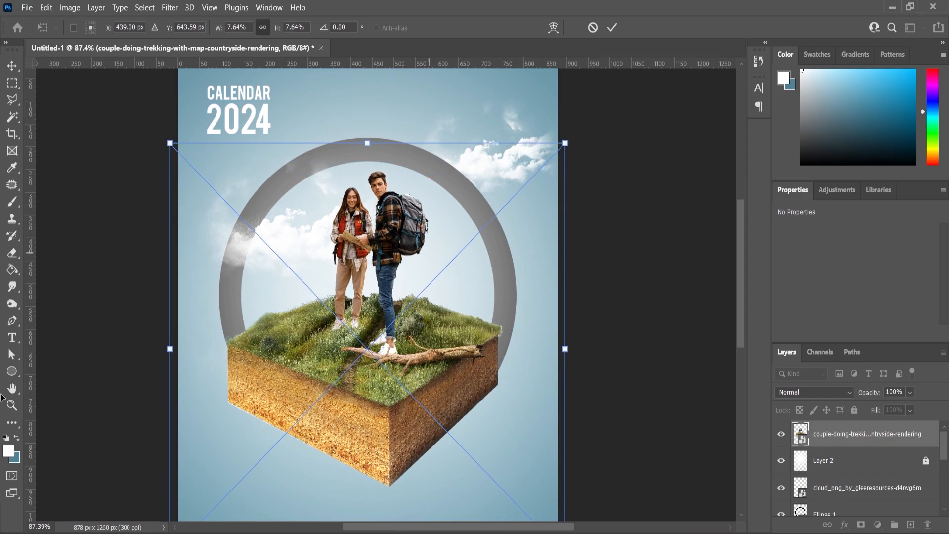
left_click(12, 405)
scroll(393, 270, "down", 6)
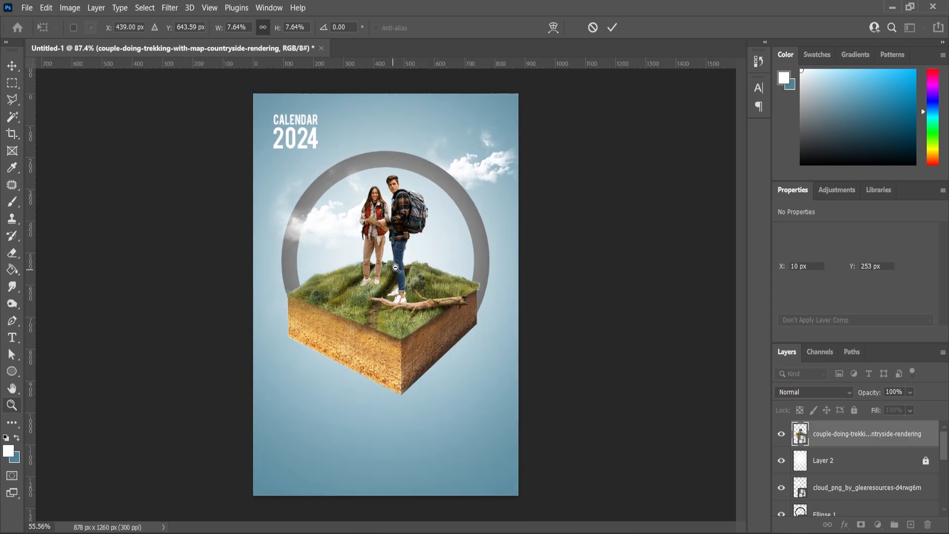
scroll(395, 303, "up", 6)
scroll(406, 316, "down", 2)
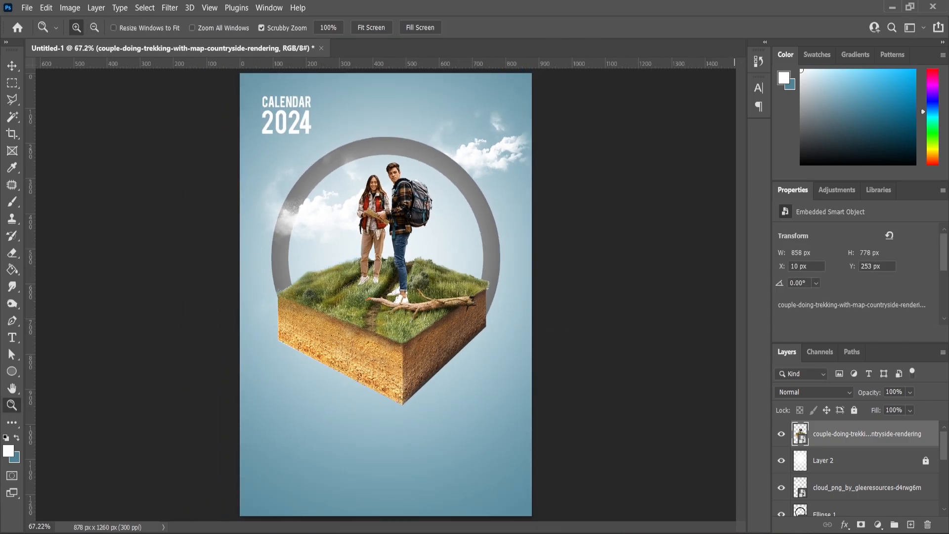
scroll(381, 366, "up", 1)
key("v")
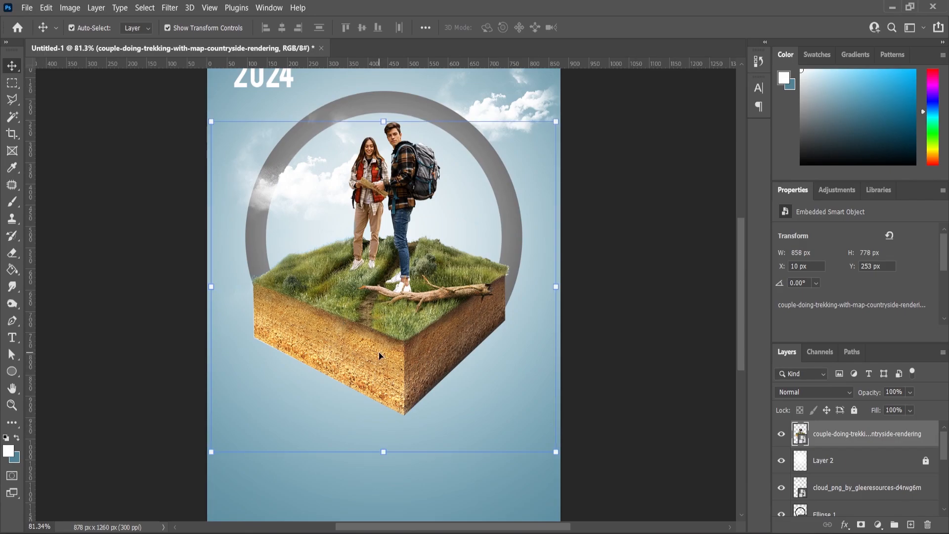
- Create a new layer above the glow layer and set the foreground color to black (000000) for the Brush tool
left_click(818, 459)
left_click(911, 525)
left_click(12, 201)
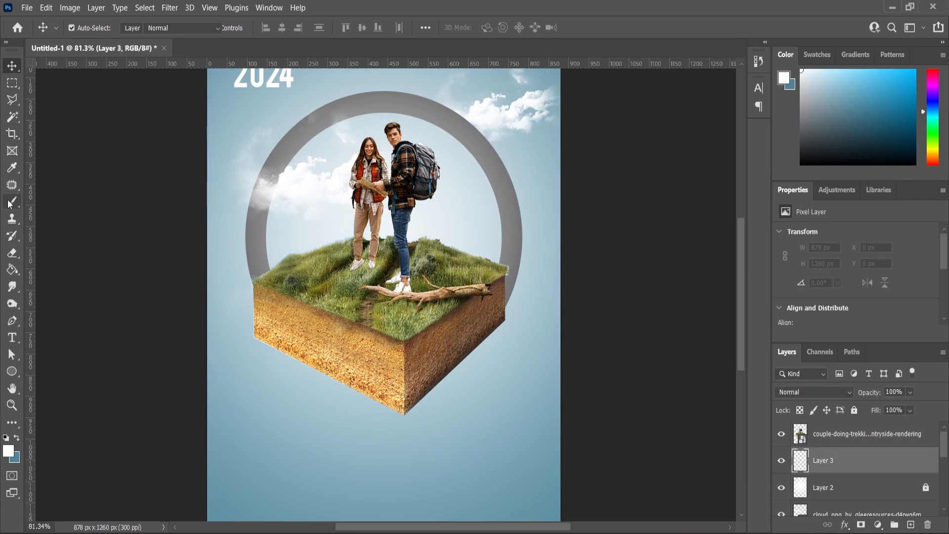
left_click(7, 449)
left_click_drag(500, 336, 464, 448)
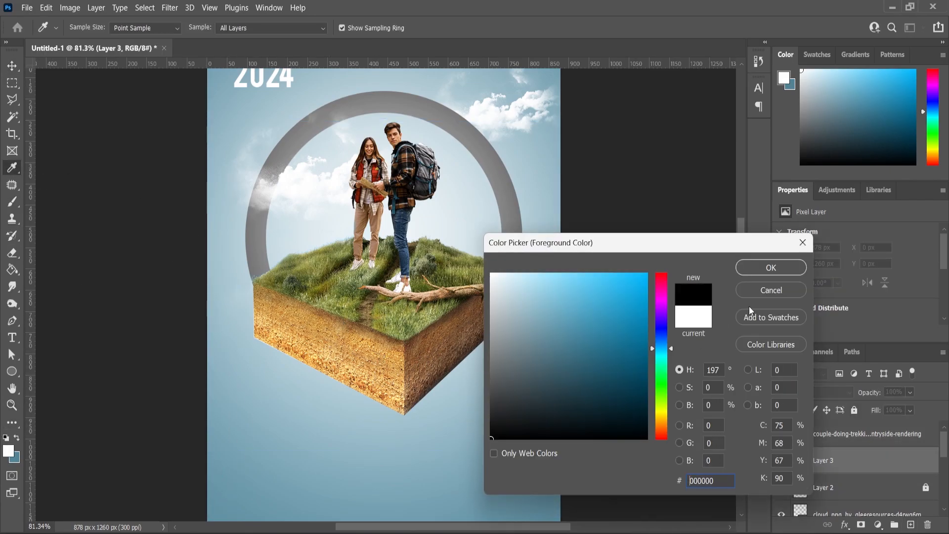
left_click(754, 271)
- Reduce the brush size to 300 px
key("bracketleft")
key("bracketleft")
key("bracketleft")
key("bracketleft")
key("bracketleft")
key("bracketleft")
key("bracketleft")
key("bracketleft")
key("bracketleft")
key("bracketleft")
key("bracketleft")
key("bracketleft")
key("bracketleft")
key("bracketleft")
key("bracketleft")
key("bracketleft")
key("bracketleft")
key("bracketleft")
key("bracketleft")
key("bracketleft")
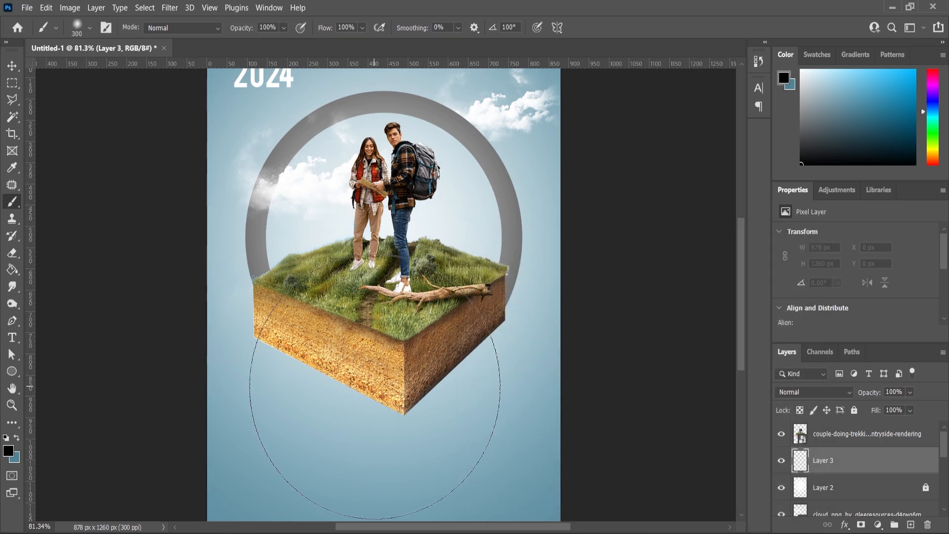
- Paint a thin black shadow along the lower edges of the soil block on Layer 3 with a 45 px brush
scroll(292, 357, "up", 4)
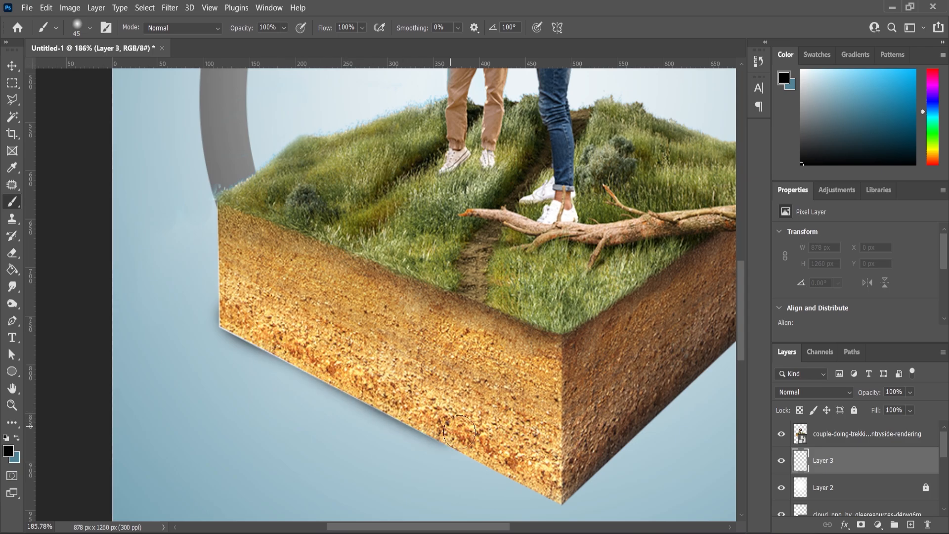
scroll(556, 480, "down", 3)
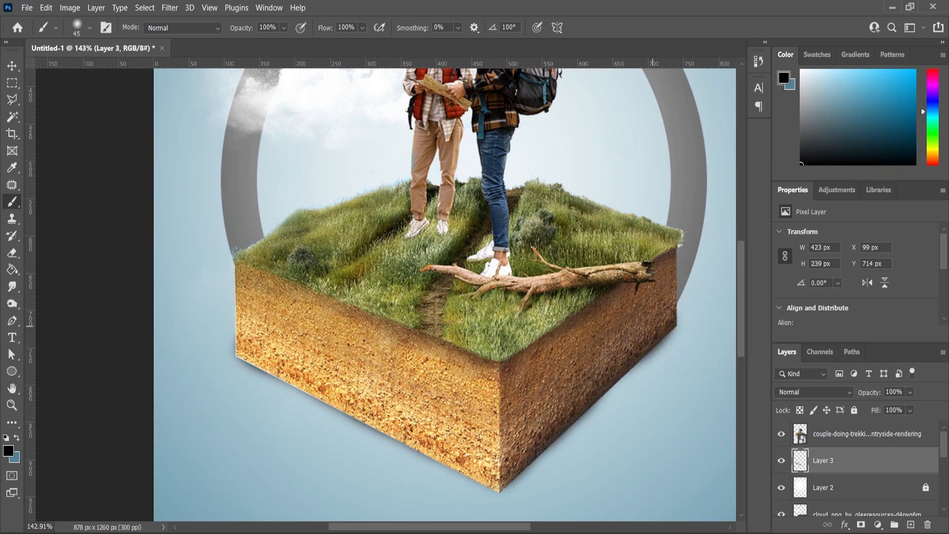
left_click(816, 436)
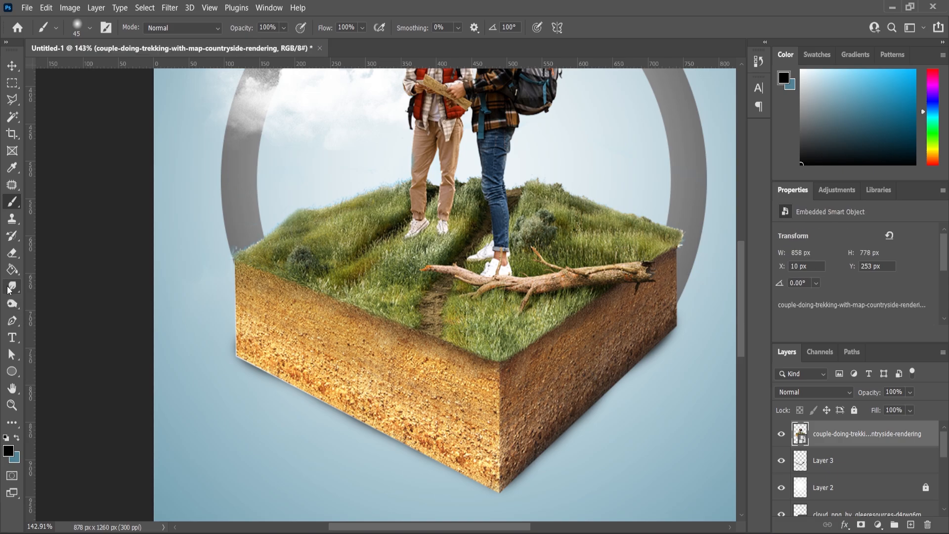
left_click(12, 304)
left_click(36, 316)
scroll(117, 297, "down", 2)
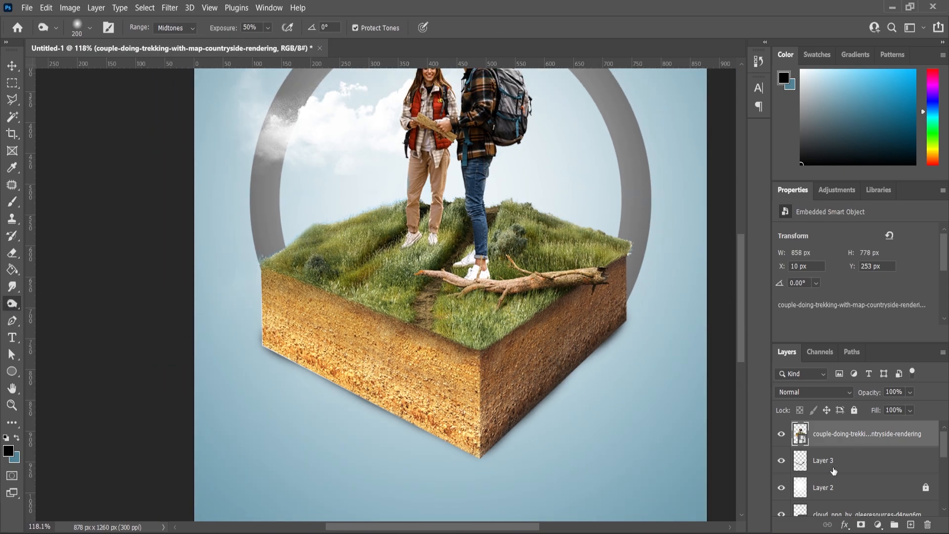
left_click(831, 461)
scroll(353, 321, "down", 3)
scroll(370, 364, "up", 3)
scroll(388, 379, "down", 4)
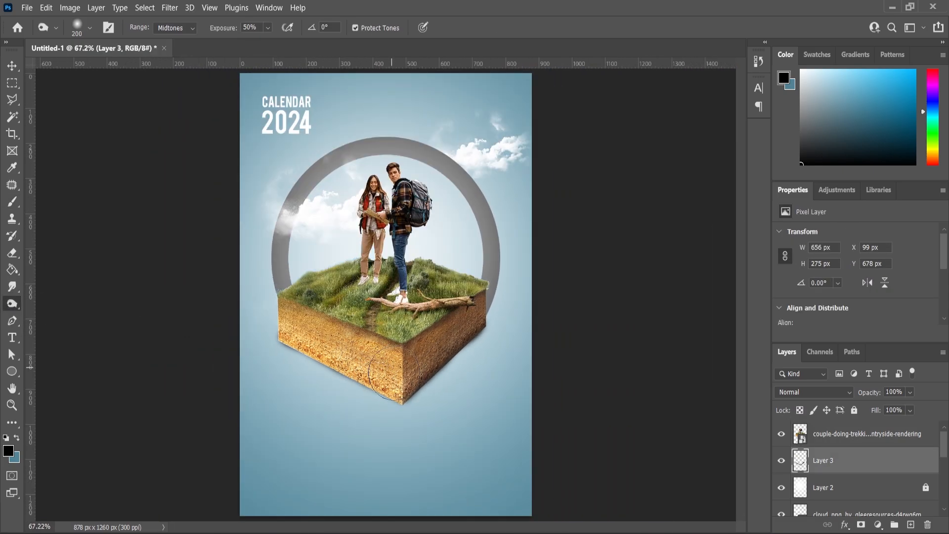
scroll(365, 403, "up", 3)
scroll(447, 332, "down", 3)
scroll(445, 341, "down", 2)
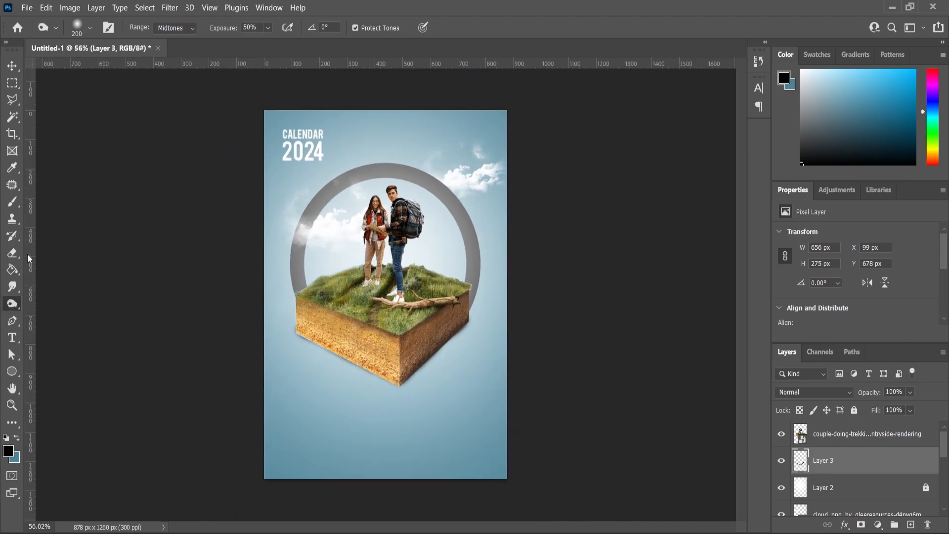
- Place the pngwing.coms birds image, scaled down to about 23.72%, over the cloud beside the woman
left_click(12, 65)
left_click(432, 272)
scroll(431, 272, "up", 3)
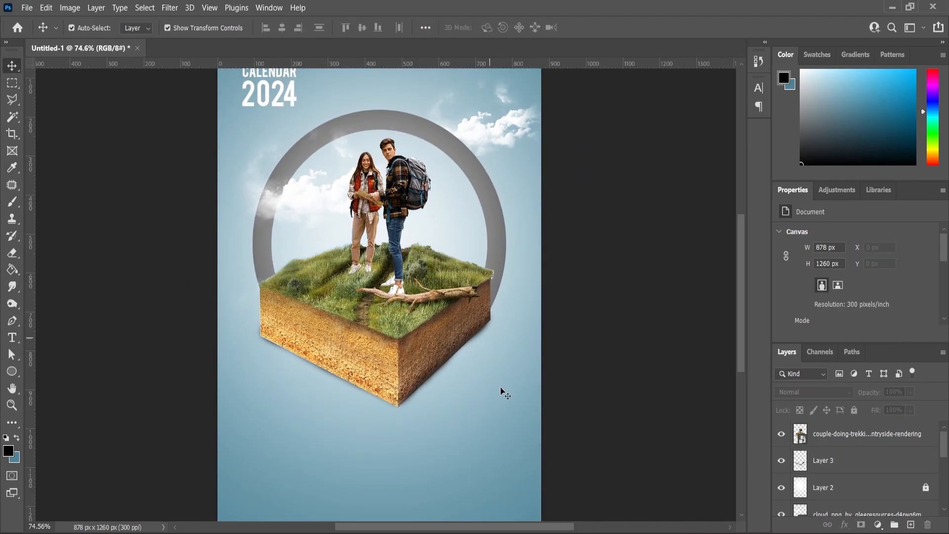
key("alt+Tab")
left_click_drag(489, 134, 285, 233)
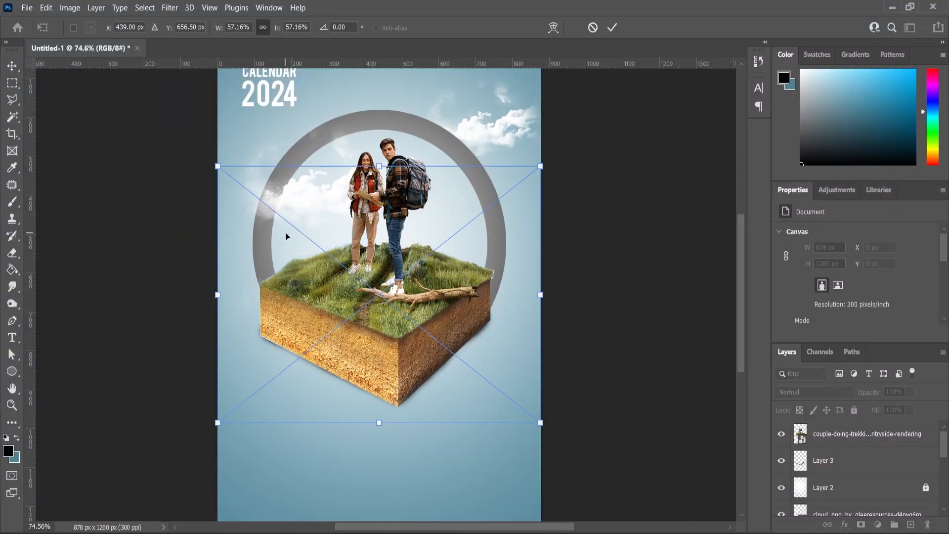
left_click_drag(218, 168, 304, 255)
left_click_drag(357, 286, 285, 206)
scroll(285, 207, "up", 4)
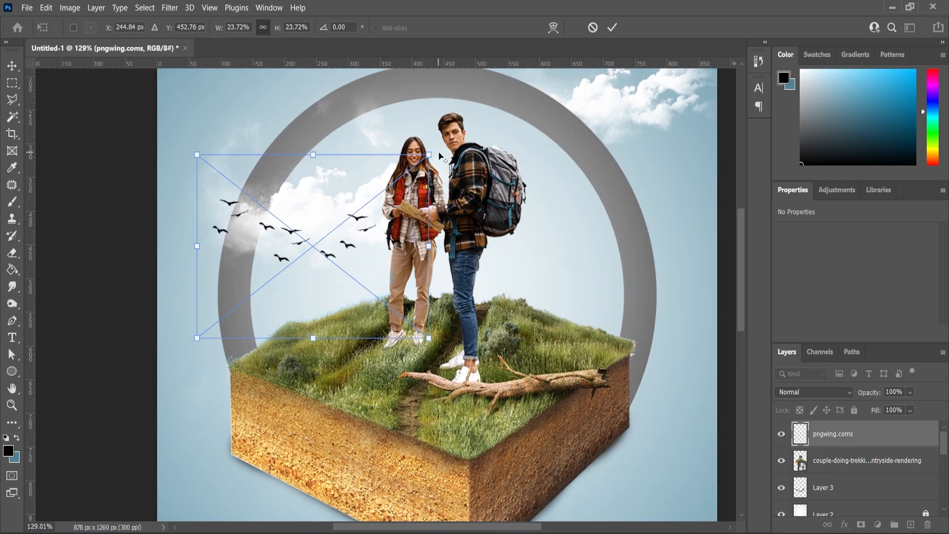
- Shrink the birds to about 14.44% and position them over the ring's cloud at about X 215, Y 418 px
left_click_drag(430, 153, 379, 193)
left_click_drag(309, 252, 294, 225)
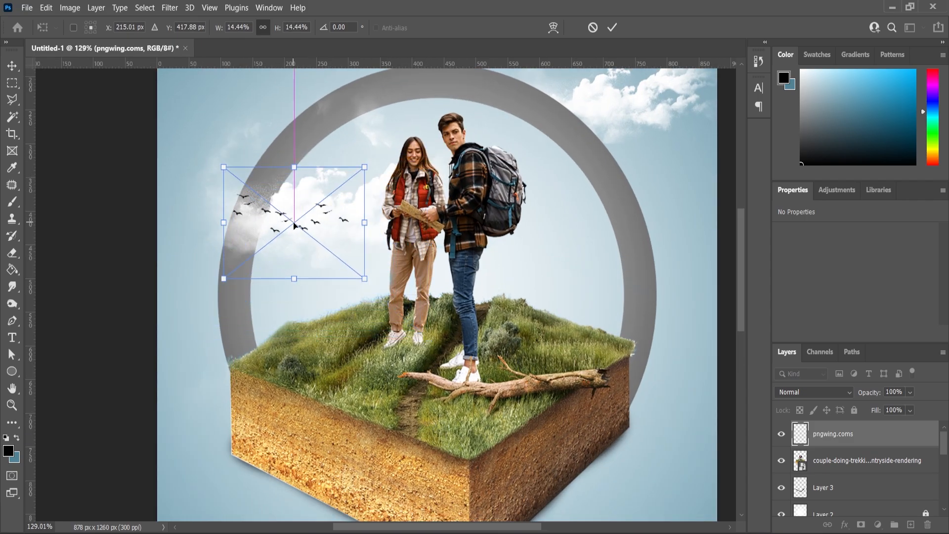
key("Return")
key("ctrl+0")
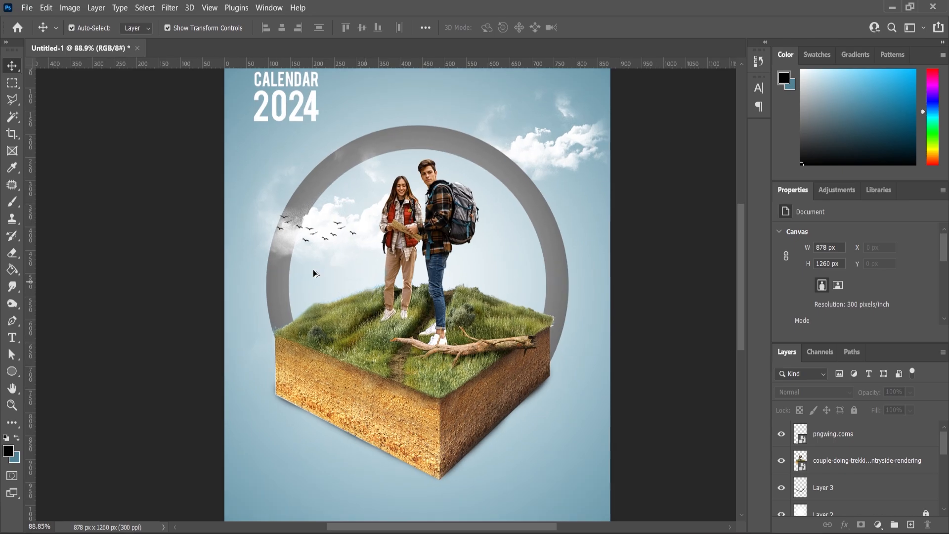
- Enlarge the birds to about 16.24% and shift them outward across the ring to about X 180, Y 402 px
scroll(347, 244, "up", 4)
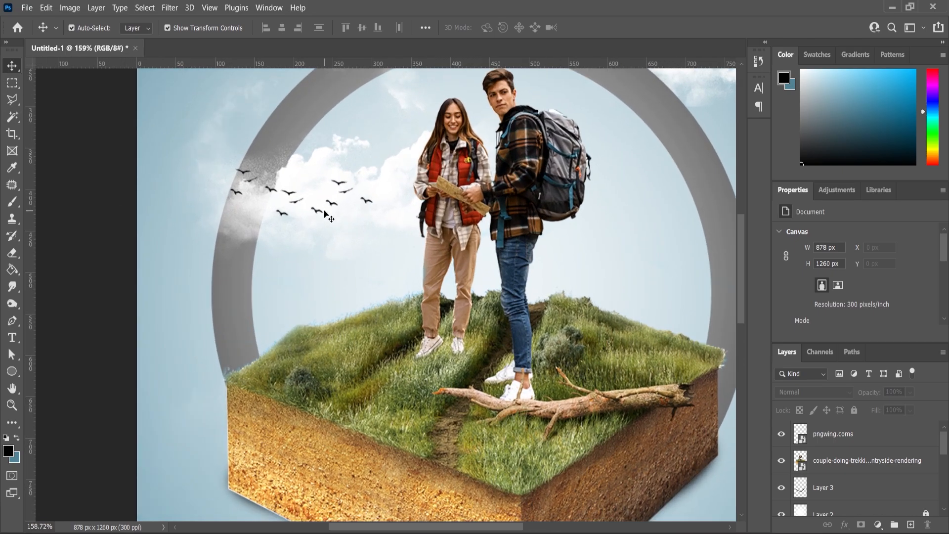
left_click(342, 242)
left_click(377, 213)
left_click_drag(377, 214, 350, 201)
left_click_drag(371, 262, 380, 271)
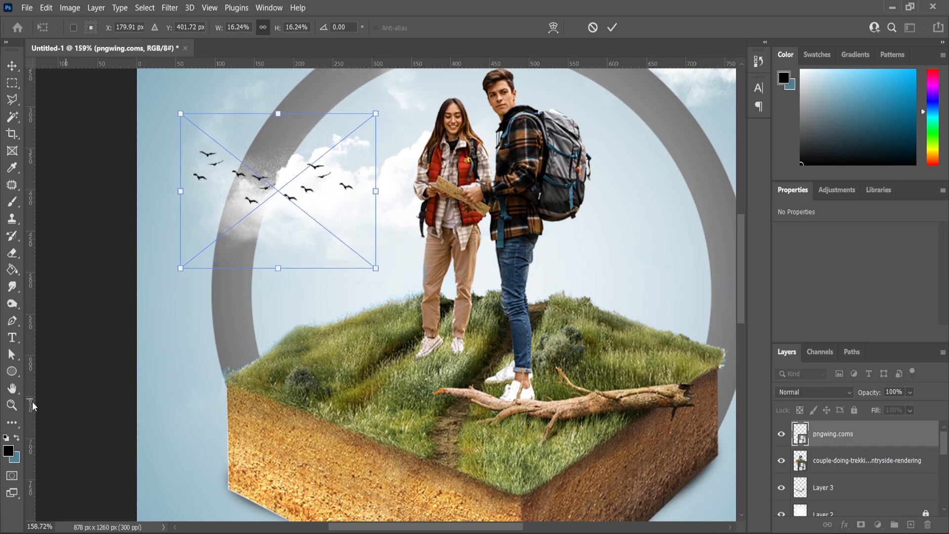
left_click(12, 405)
scroll(372, 247, "down", 5)
scroll(371, 257, "down", 1)
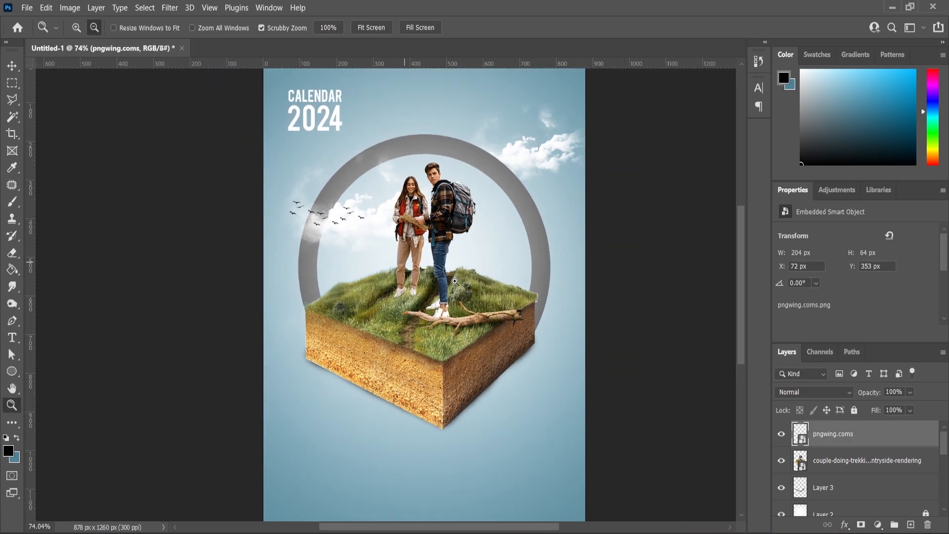
- Place the 164555 sky image into the poster directly above the 2024 text layer
scroll(836, 470, "down", 3)
scroll(828, 468, "down", 1)
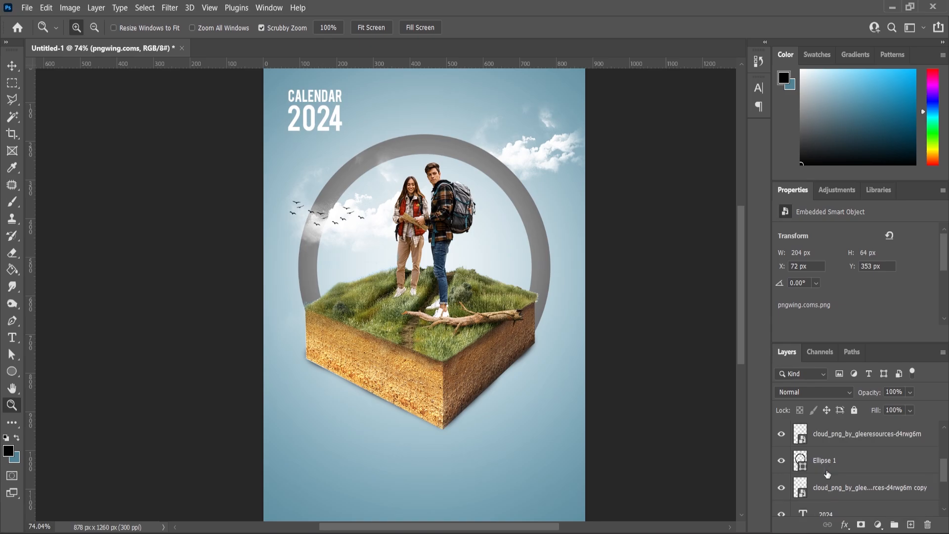
left_click(830, 488)
scroll(829, 488, "down", 1)
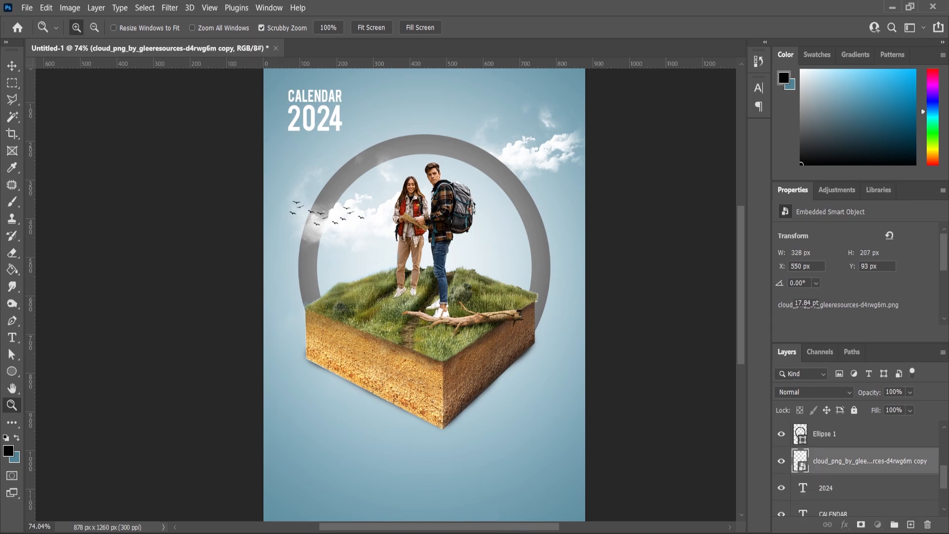
key("alt+Tab")
left_click_drag(627, 138, 491, 328)
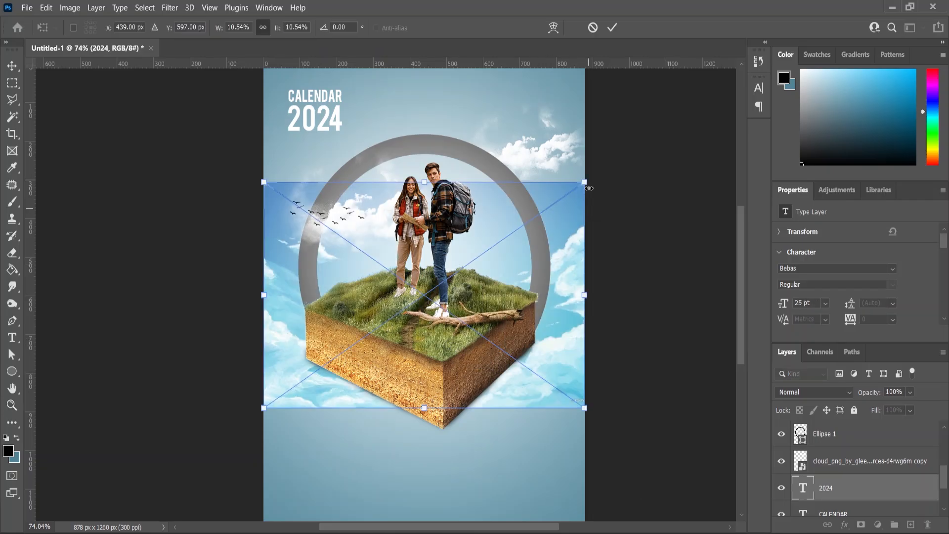
- Enlarge the sky image to about 12.55% and move it to the poster's upper part at about X 439, Y 347.5 px
left_click_drag(588, 189, 604, 170)
left_click_drag(578, 270, 578, 172)
scroll(552, 346, "down", 2)
left_click_drag(536, 305, 546, 311)
left_click_drag(456, 128, 482, 203)
key("Return")
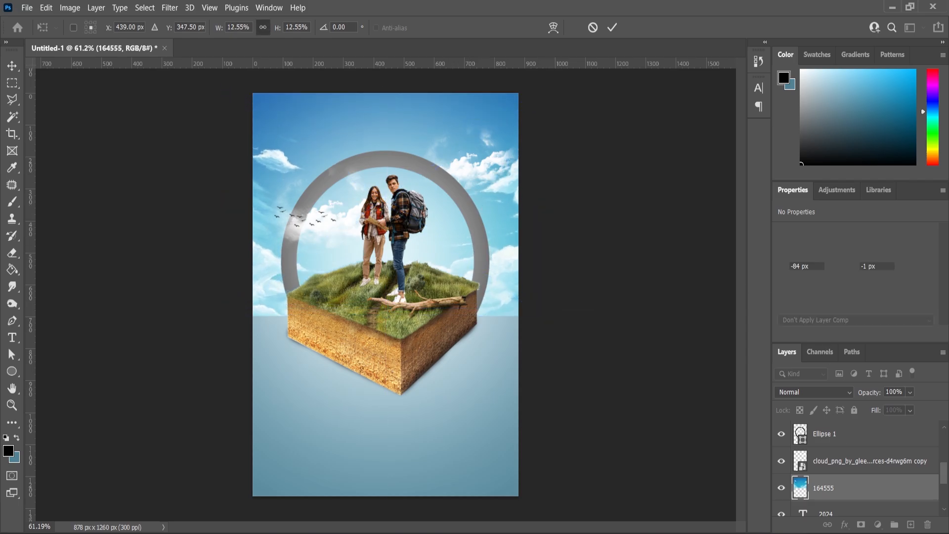
- Add a layer mask to the sky image and fade its lower part with a linear black-to-white gradient
left_click(862, 525)
left_click(12, 270)
left_click(64, 270)
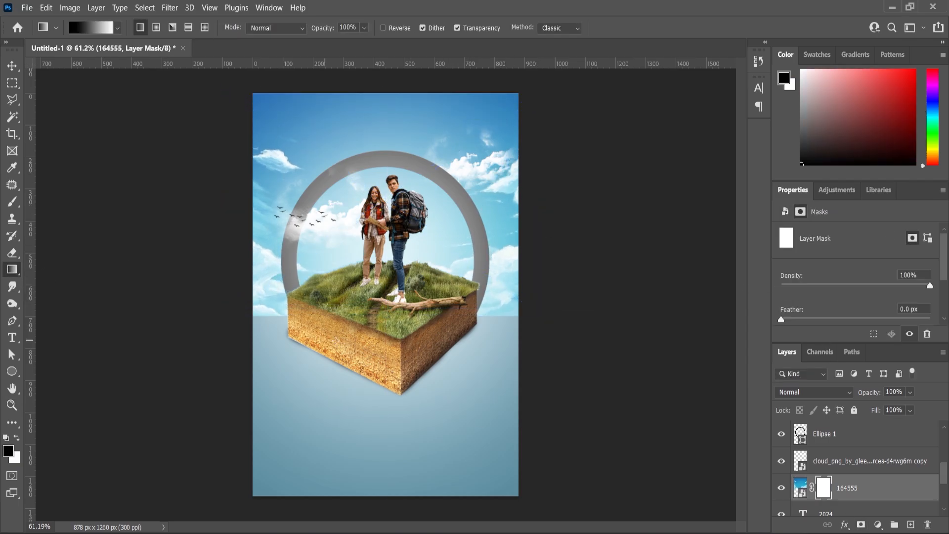
left_click_drag(366, 195, 365, 197)
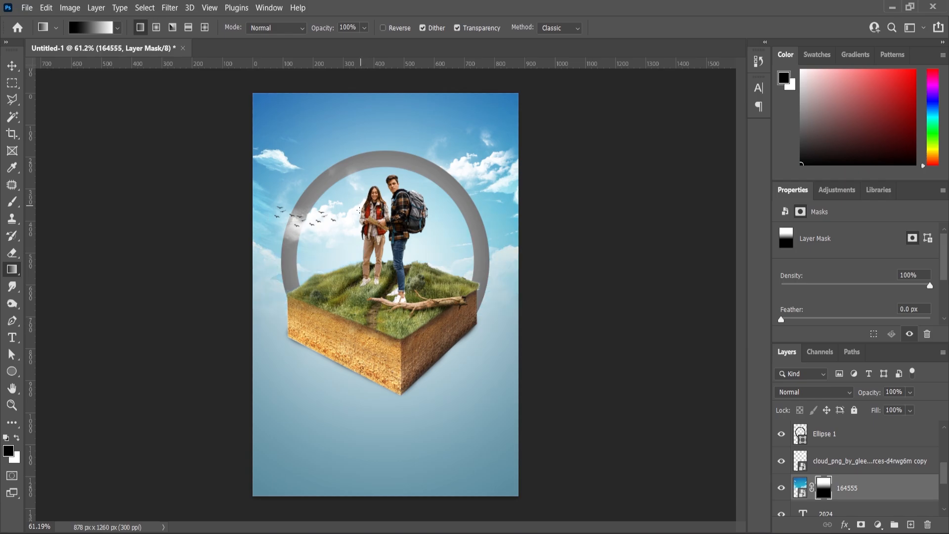
- Move the masked 164555 sky layer below the CALENDAR text layer
scroll(375, 291, "down", 1)
scroll(860, 488, "down", 2)
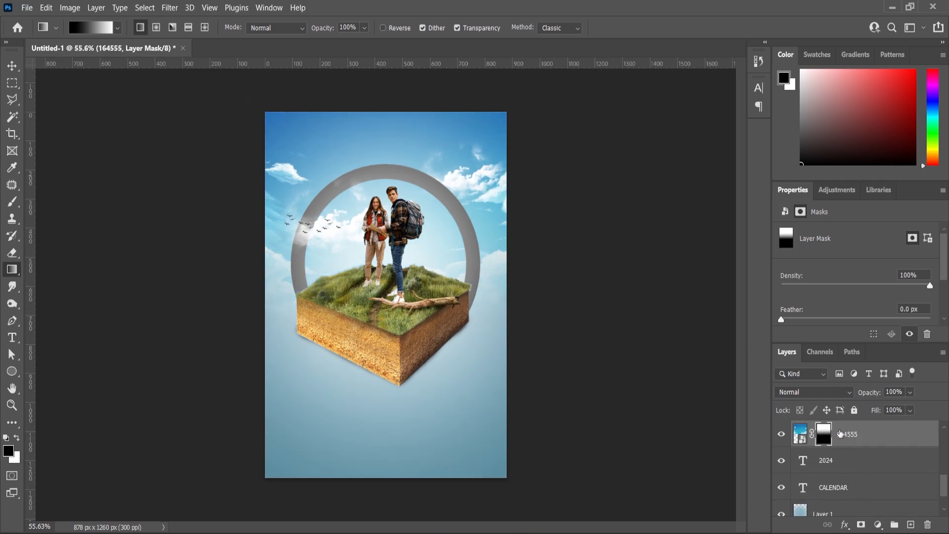
left_click_drag(841, 431, 835, 495)
scroll(502, 284, "up", 2)
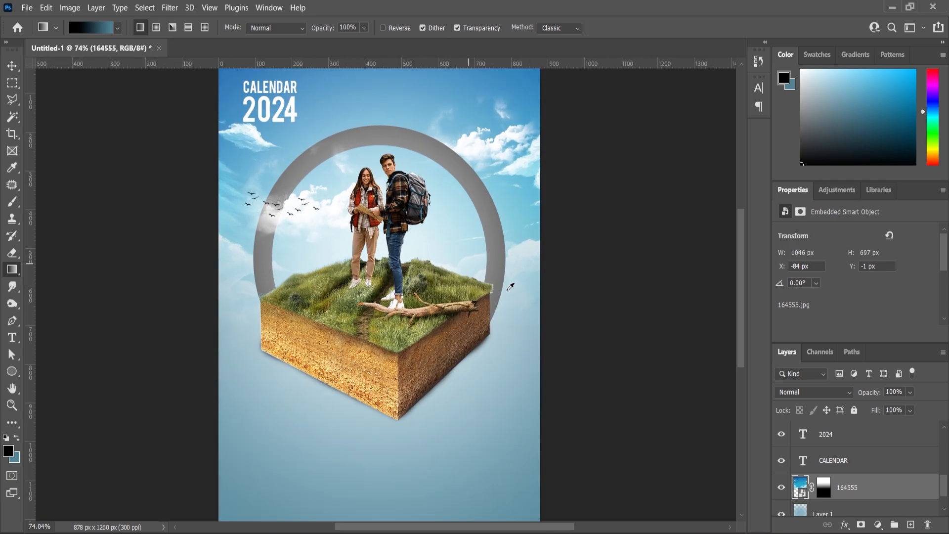
- Toggle the sky layer's visibility to compare the poster with and without it
scroll(502, 284, "up", 1)
left_click(783, 489)
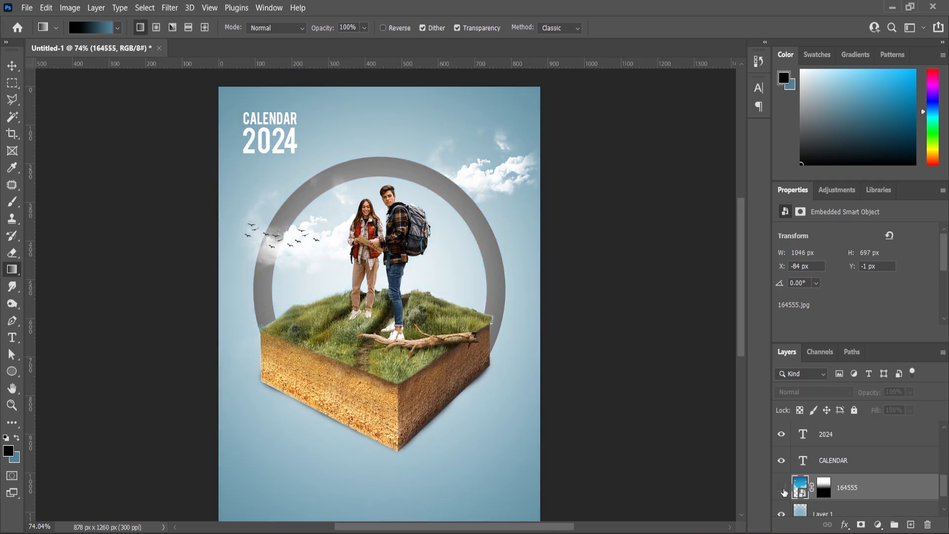
left_click(782, 489)
left_click(782, 489)
left_click(782, 489)
scroll(492, 296, "down", 2)
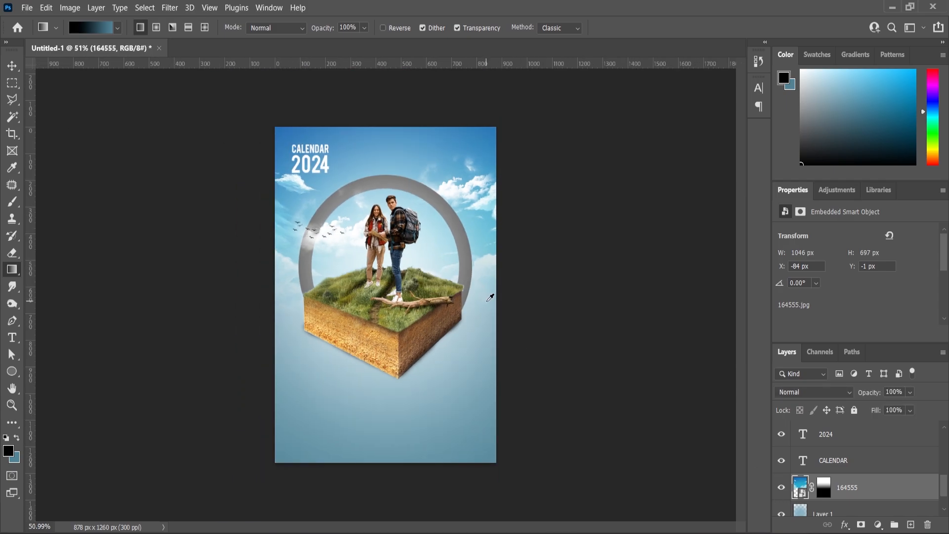
- Enlarge the sky layer to about 104.59% and align it with the poster's upper edge at X 439, Y 364.5 px
left_click(10, 68)
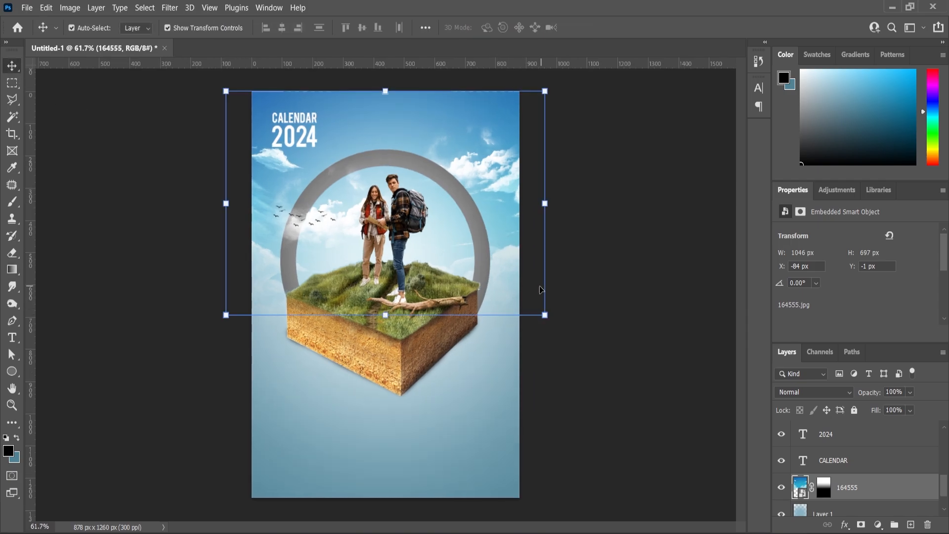
left_click_drag(548, 315, 552, 320)
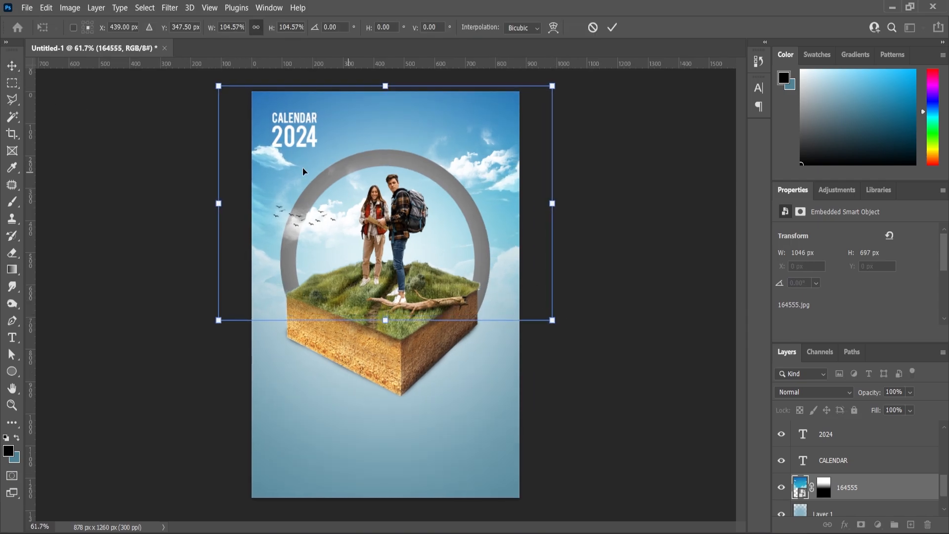
left_click_drag(282, 168, 282, 173)
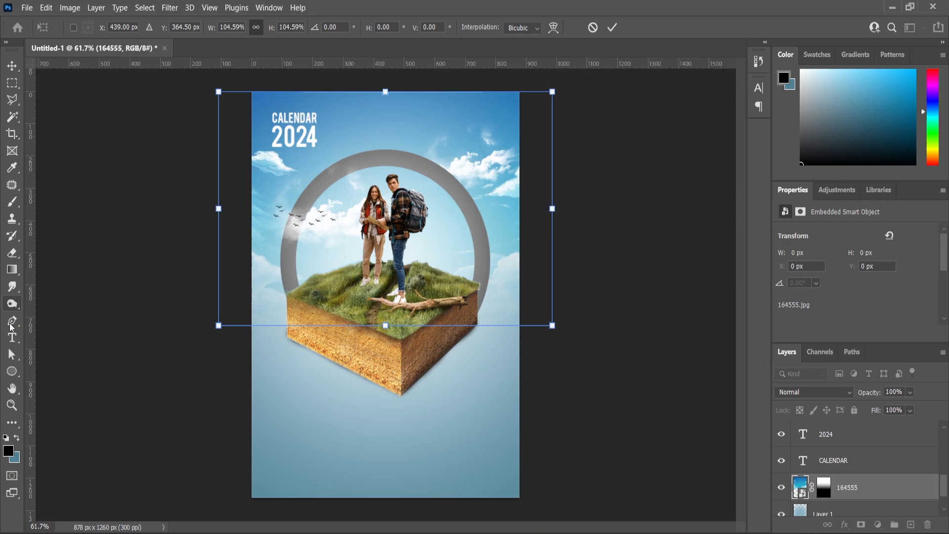
left_click(11, 409)
scroll(469, 330, "up", 4)
scroll(414, 253, "down", 2)
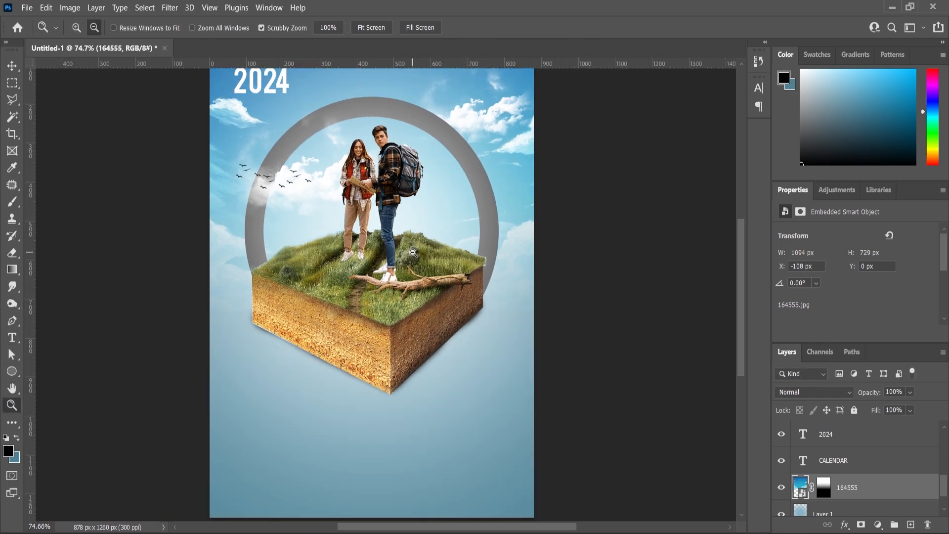
scroll(414, 252, "up", 2)
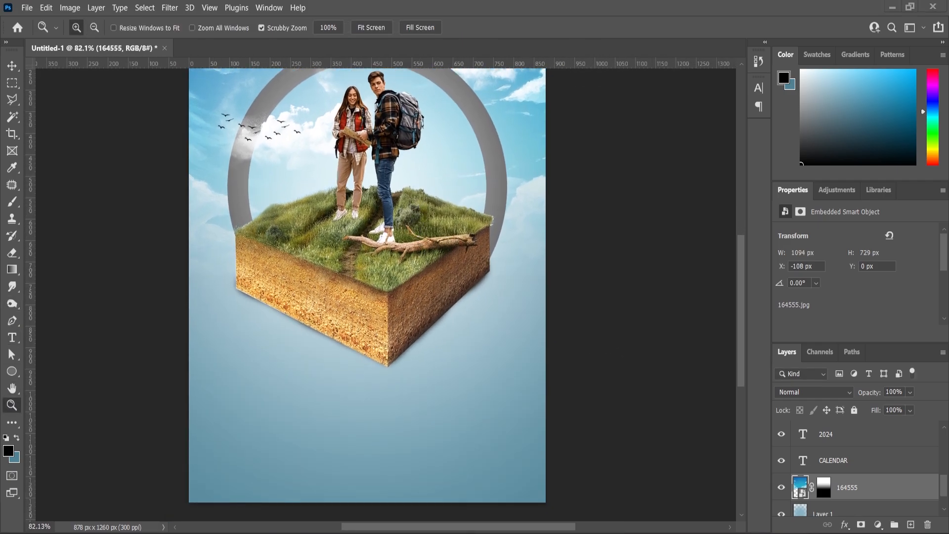
- Open the Dates file from New folder (14) in Illustrator and select the whole date table
key("alt+Tab")
left_click(350, 142)
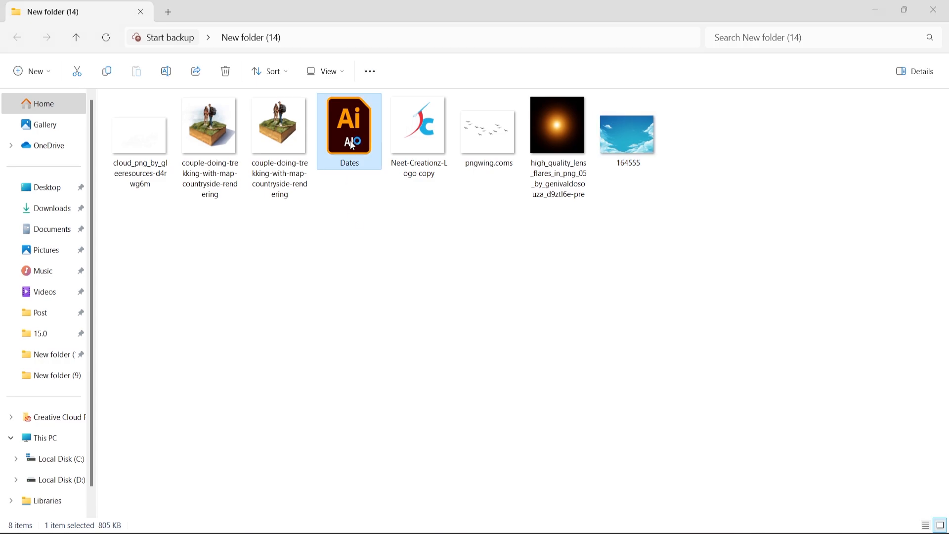
double_click(353, 145)
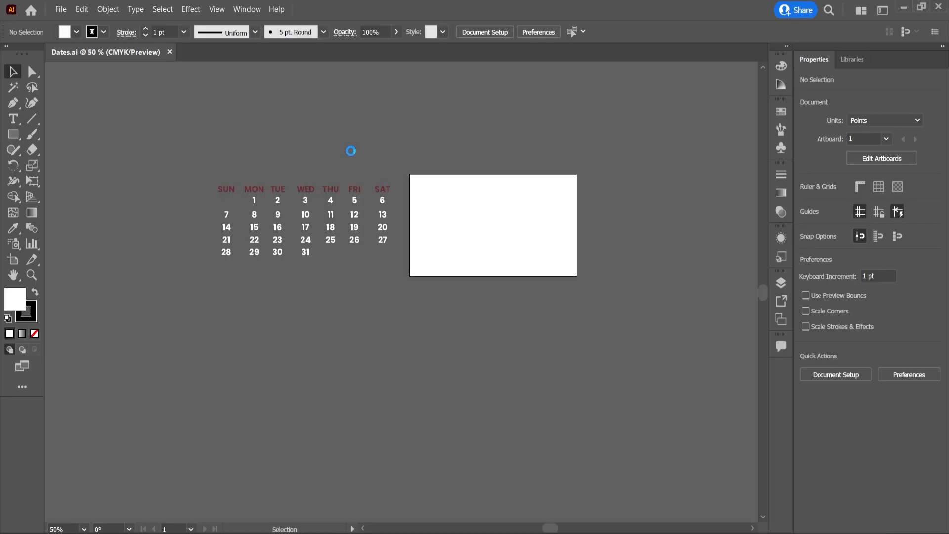
scroll(301, 202, "up", 1)
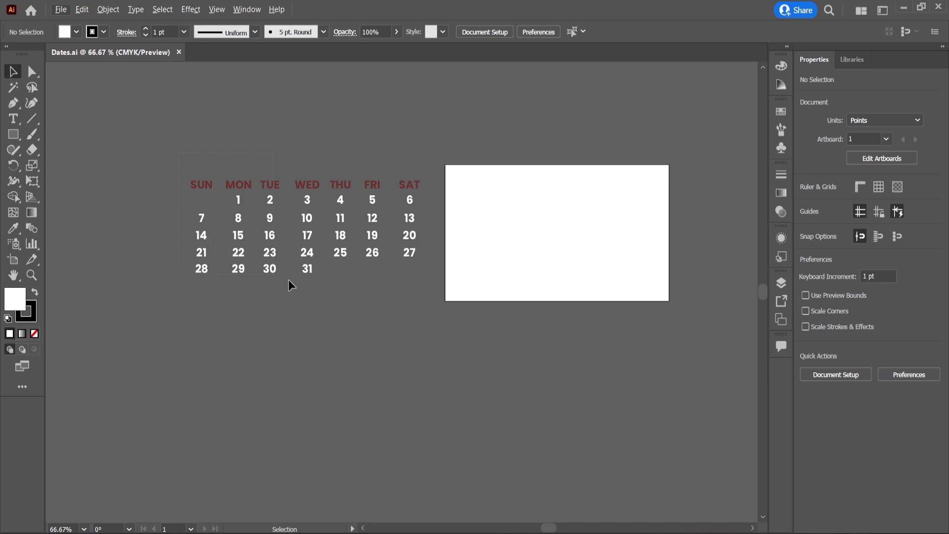
key("ctrl+a")
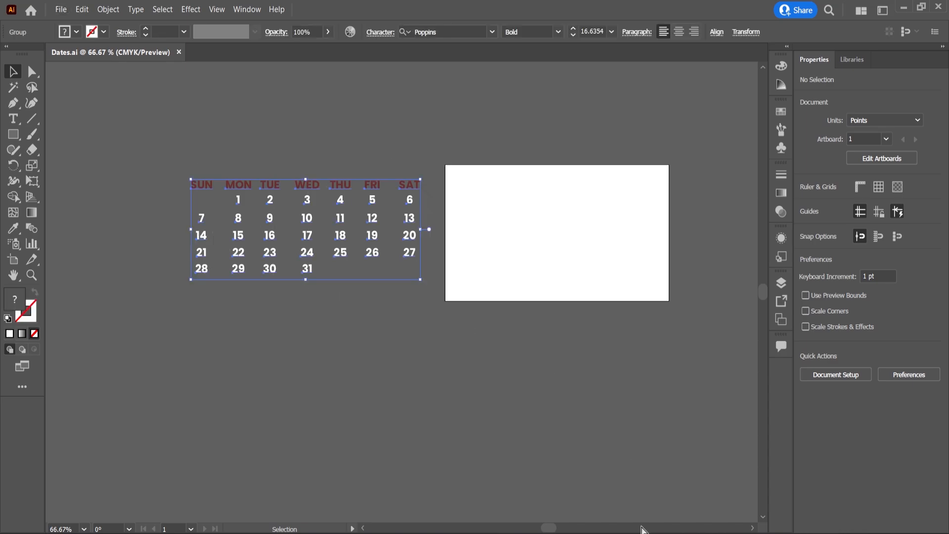
- Switch to Photoshop and paste the date table as a Smart Object above the pngwing.coms birds layer
left_click(642, 527)
scroll(482, 432, "down", 2)
scroll(482, 432, "up", 2)
scroll(479, 431, "down", 2)
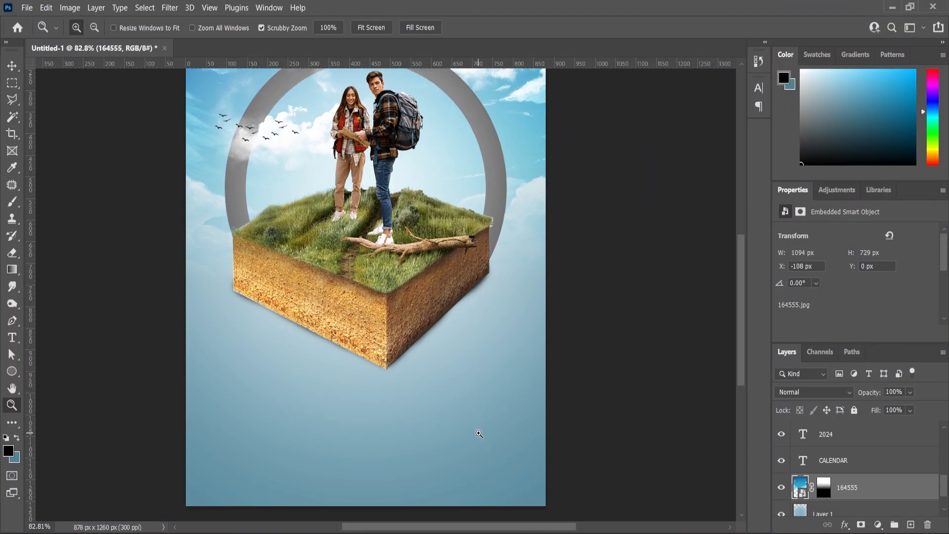
left_click(12, 67)
scroll(856, 470, "up", 5)
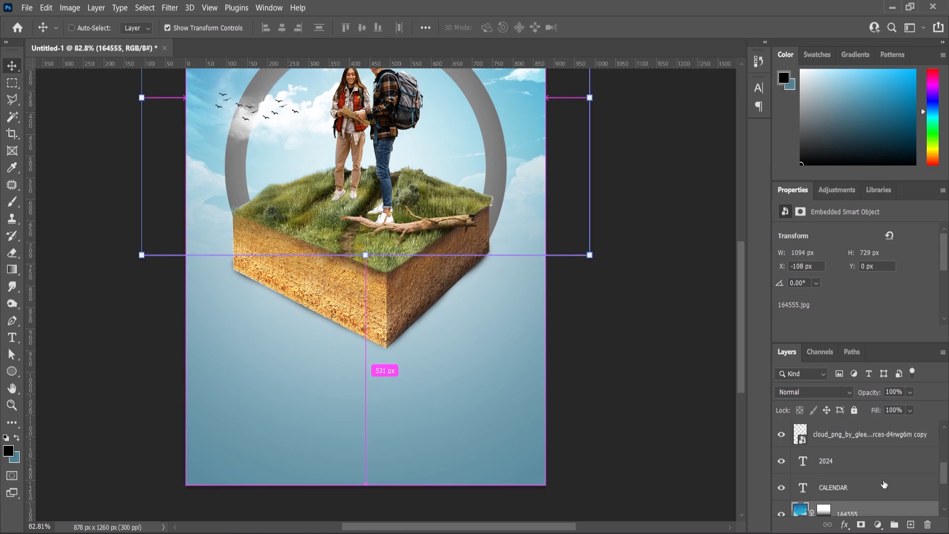
left_click(836, 434)
key("ctrl+v")
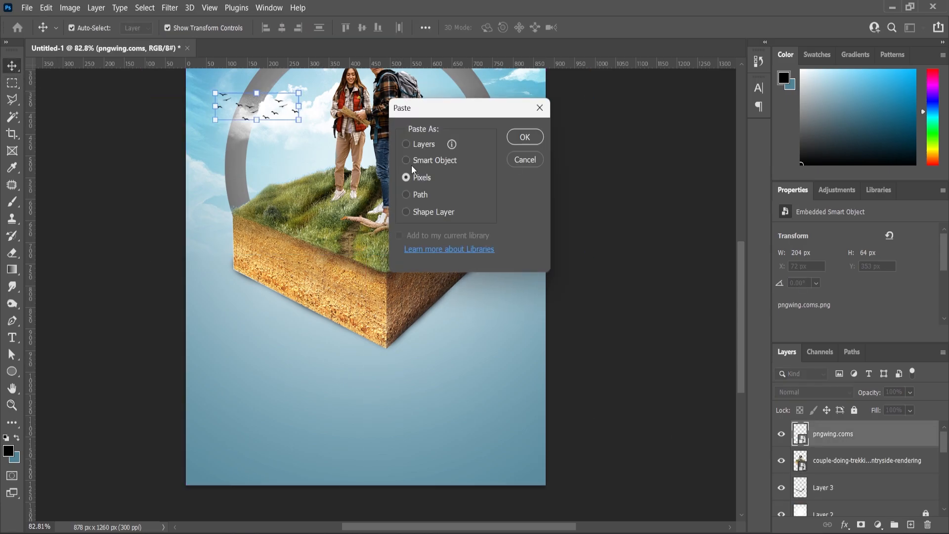
key("Return")
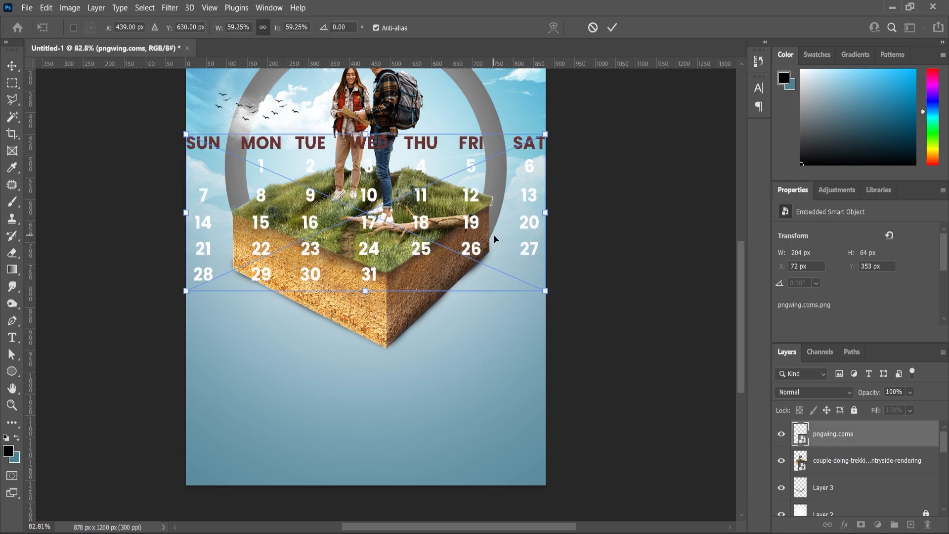
- Scale the pasted date table to about 28.47% and place it in the poster's lower-right area at X 396, Y 1000 px
left_click_drag(492, 195, 496, 367)
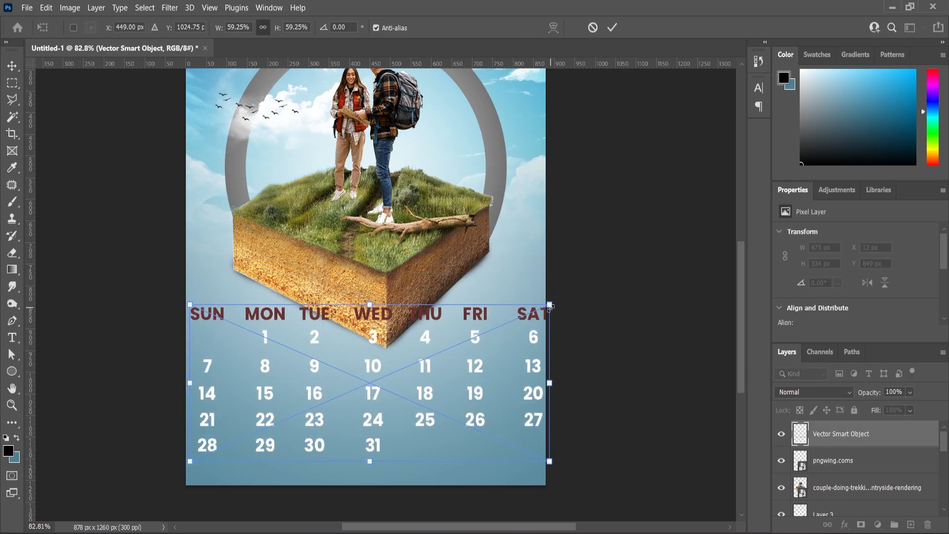
left_click_drag(548, 306, 456, 343)
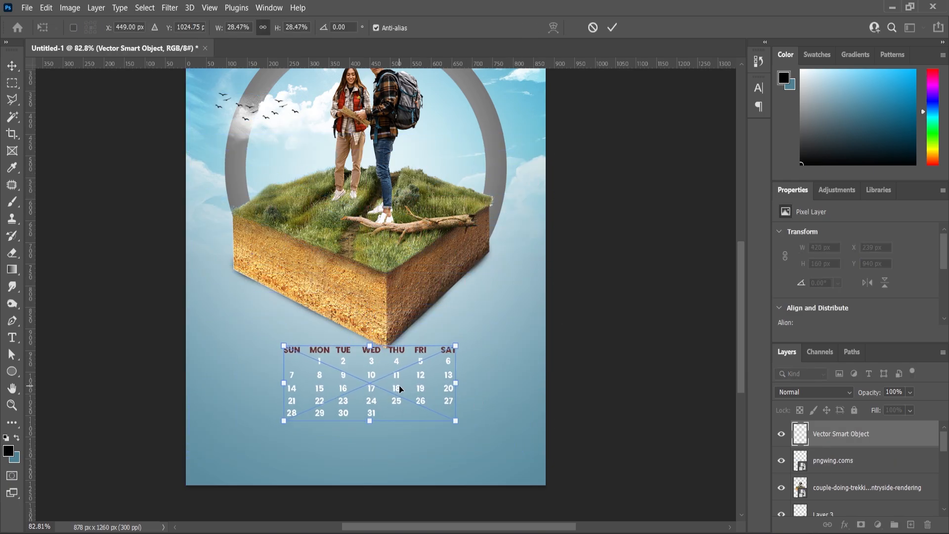
left_click_drag(399, 388, 471, 419)
left_click(12, 72)
scroll(541, 387, "down", 1)
scroll(524, 383, "up", 1)
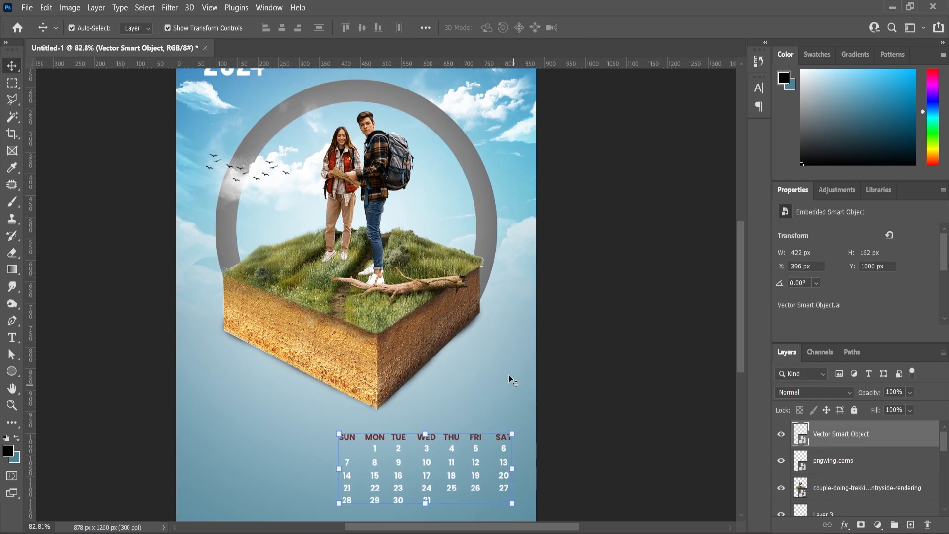
- Nudge the date table slightly down and to the right within the poster's lower-right area
scroll(511, 381, "down", 3)
scroll(509, 389, "up", 1)
left_click(502, 388)
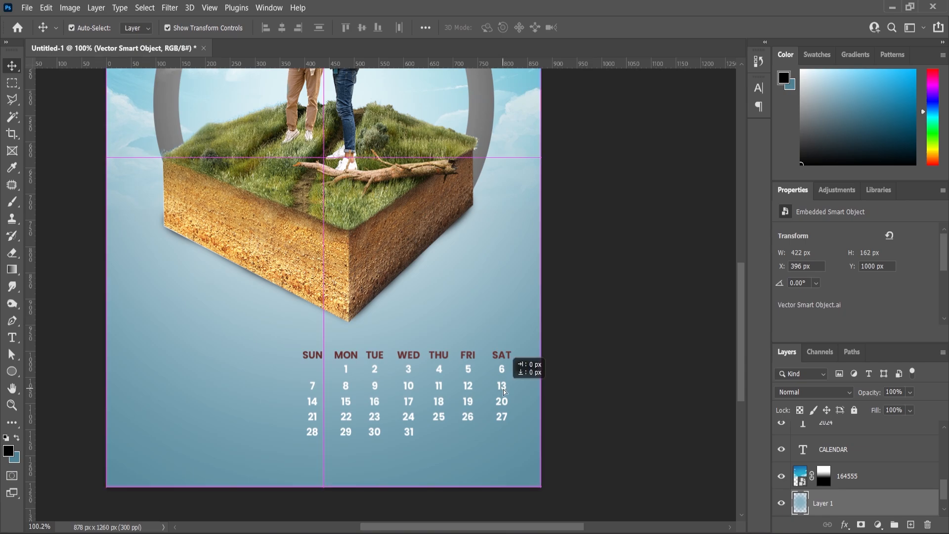
left_click(502, 387)
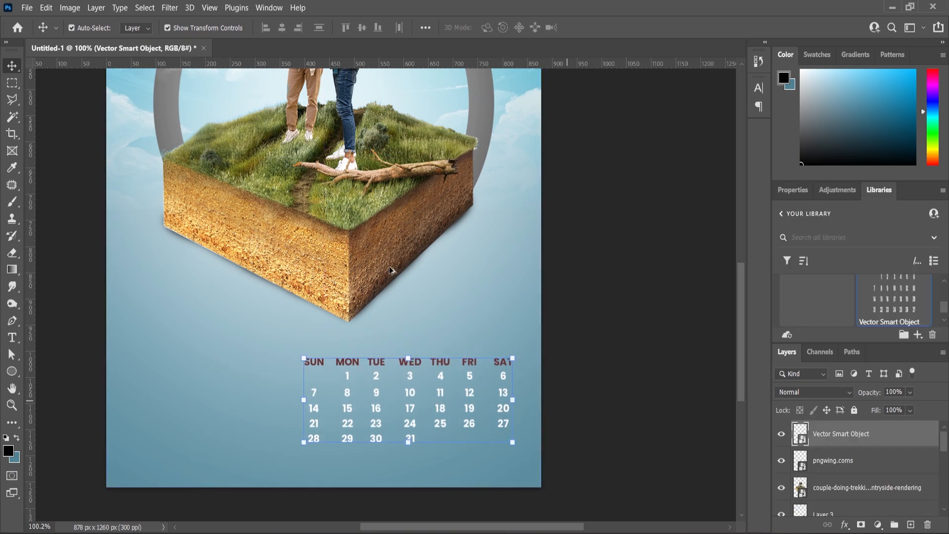
- Place the Neet-Creationz-Logo copy file from New folder (14), scale it to about 6.53% and move it beside the date table
scroll(471, 373, "down", 2)
scroll(435, 446, "up", 1)
scroll(435, 447, "down", 2)
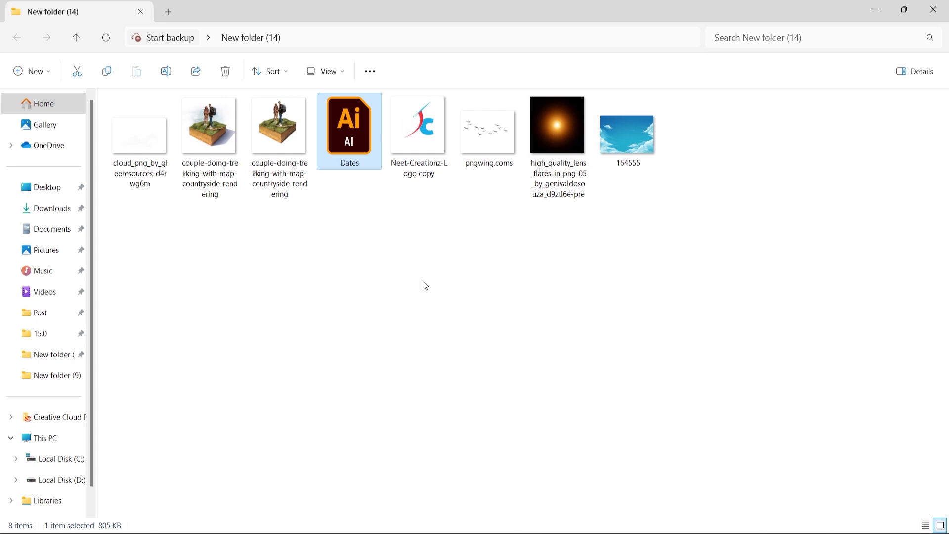
left_click(432, 140)
left_click_drag(432, 139, 331, 476)
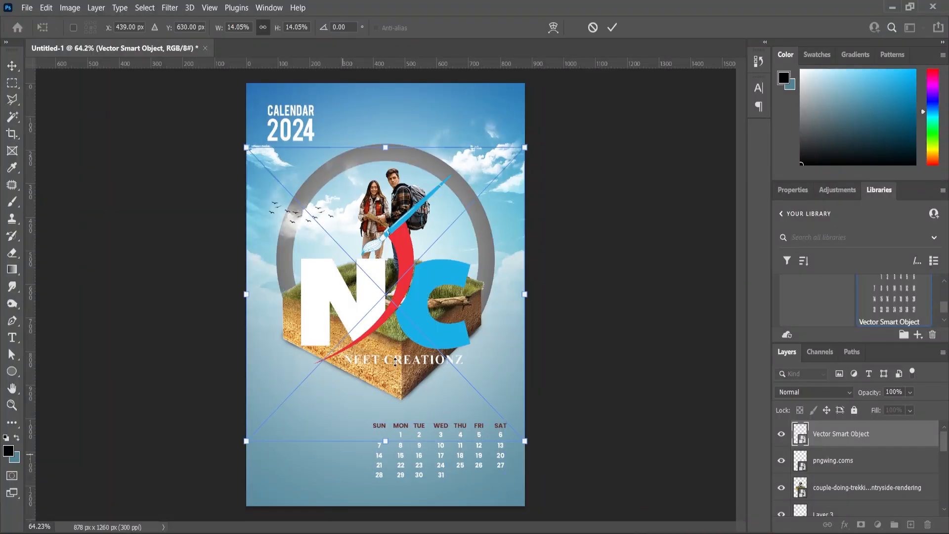
left_click_drag(526, 152, 450, 226)
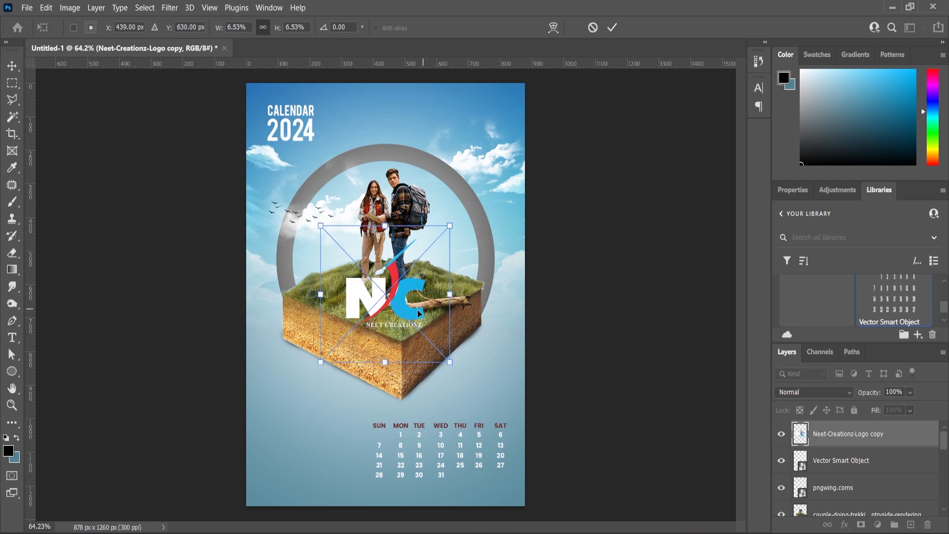
left_click_drag(399, 313, 322, 446)
- Shrink the logo to about 4.61% and settle it in the poster's lower-left area, level with the date table
scroll(305, 470, "up", 5)
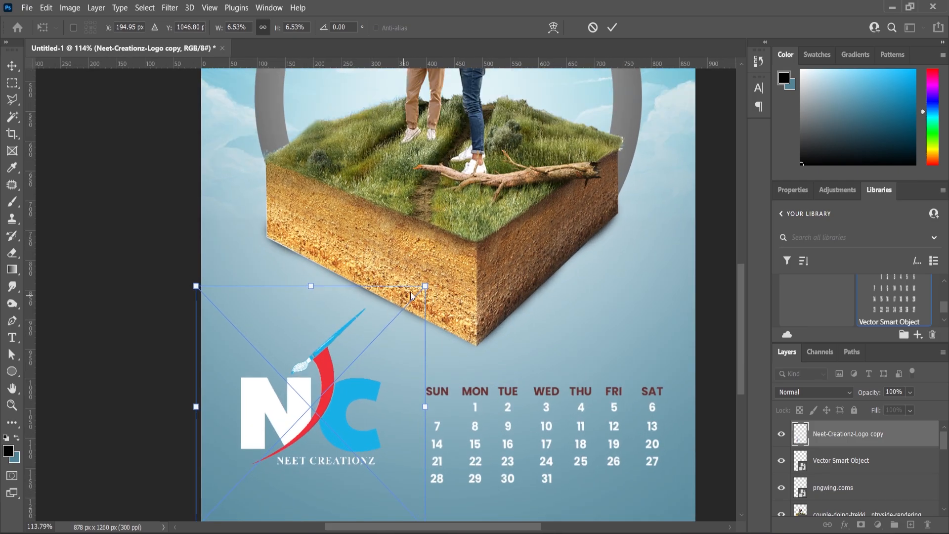
left_click_drag(425, 287, 403, 310)
scroll(327, 437, "up", 2)
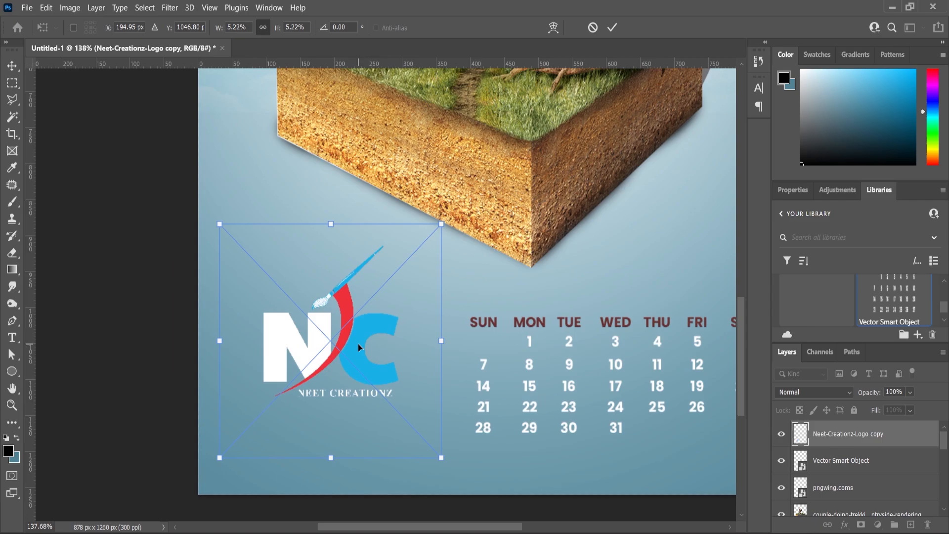
left_click_drag(358, 343, 345, 369)
left_click_drag(430, 250, 424, 275)
key("Return")
scroll(327, 319, "down", 3)
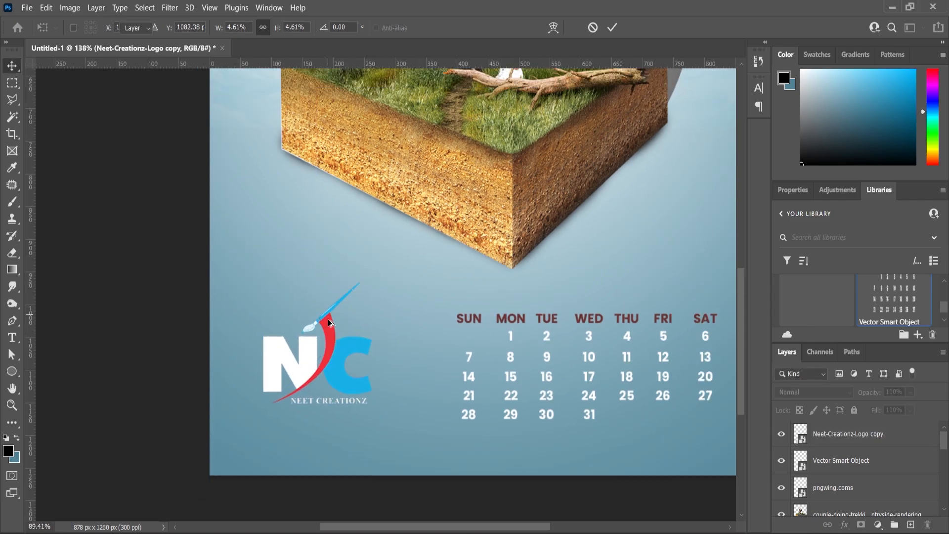
scroll(338, 333, "down", 2)
scroll(330, 351, "up", 2)
scroll(366, 385, "down", 3)
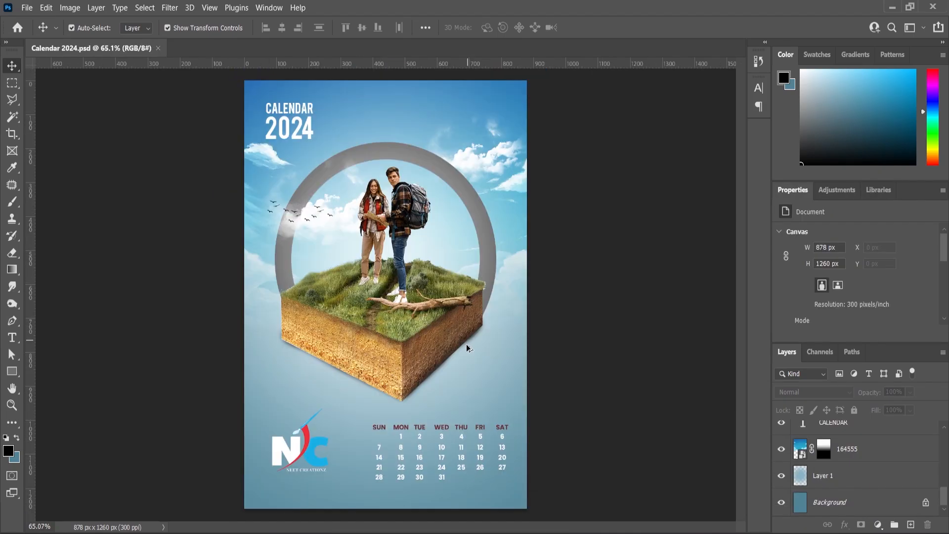
scroll(467, 348, "up", 2)
scroll(467, 348, "down", 1)
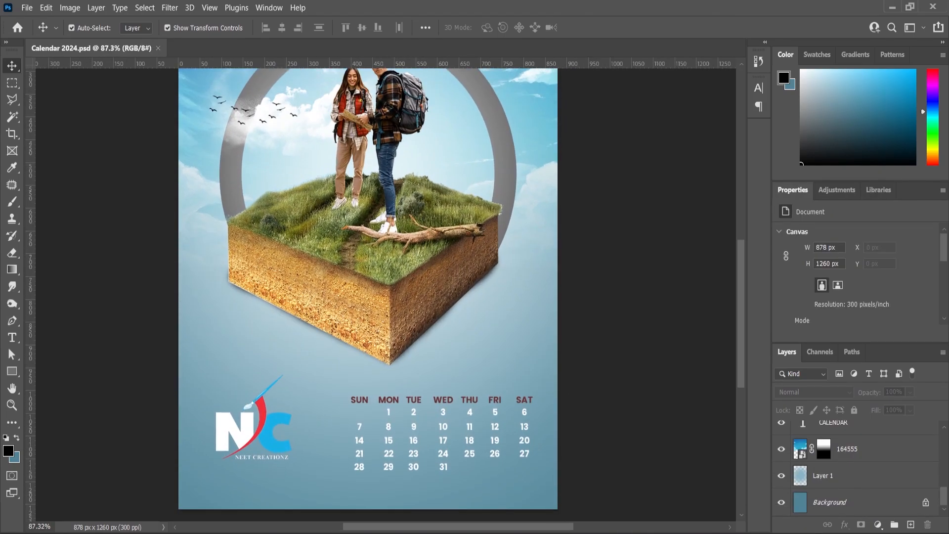
left_click(838, 504)
left_click(926, 503)
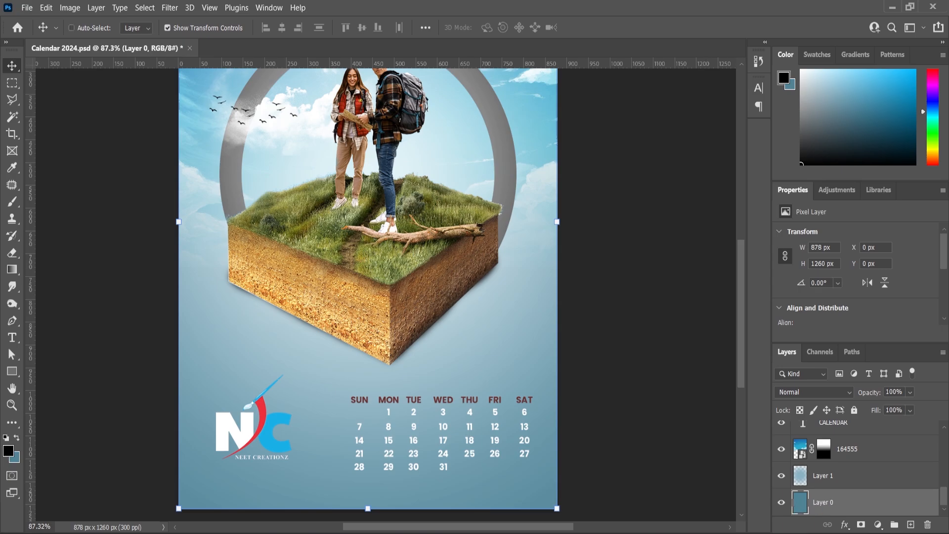
key("ctrl+z")
- Create a new layer directly above the Background and fill it with blue #4a7f94 using the Paint Bucket
left_click(912, 524)
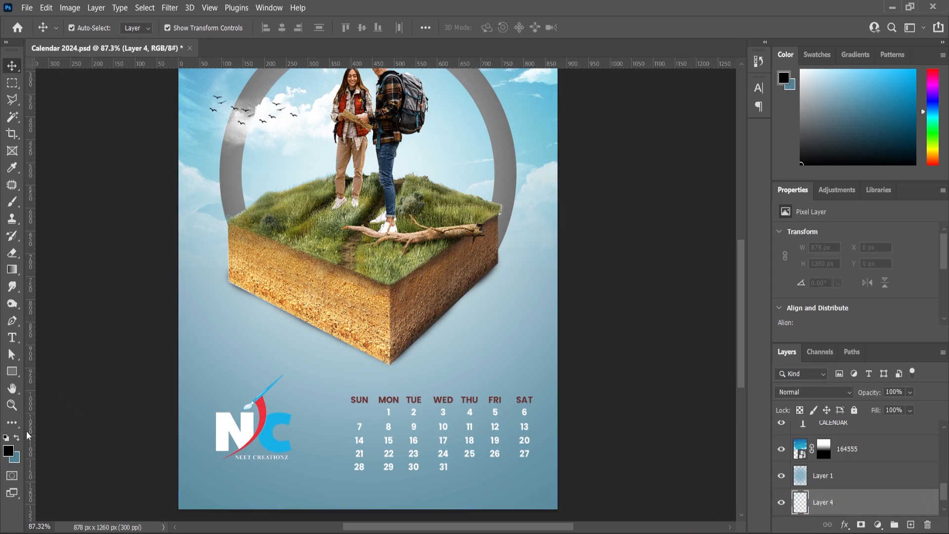
key("i")
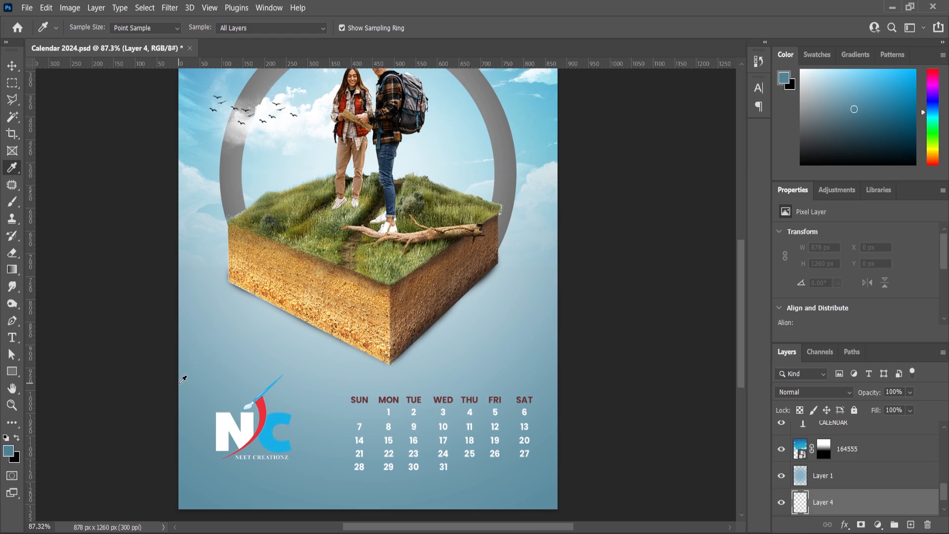
left_click(15, 451)
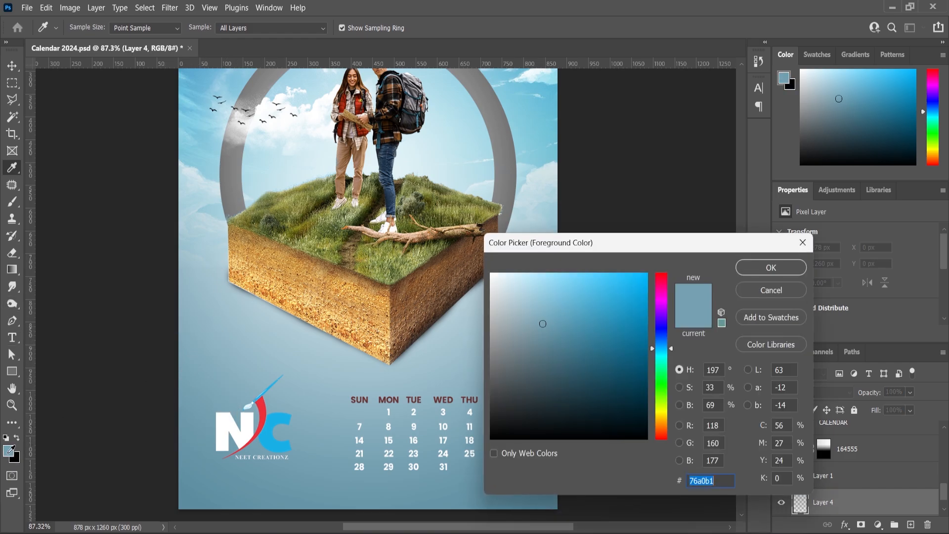
left_click_drag(549, 327, 562, 338)
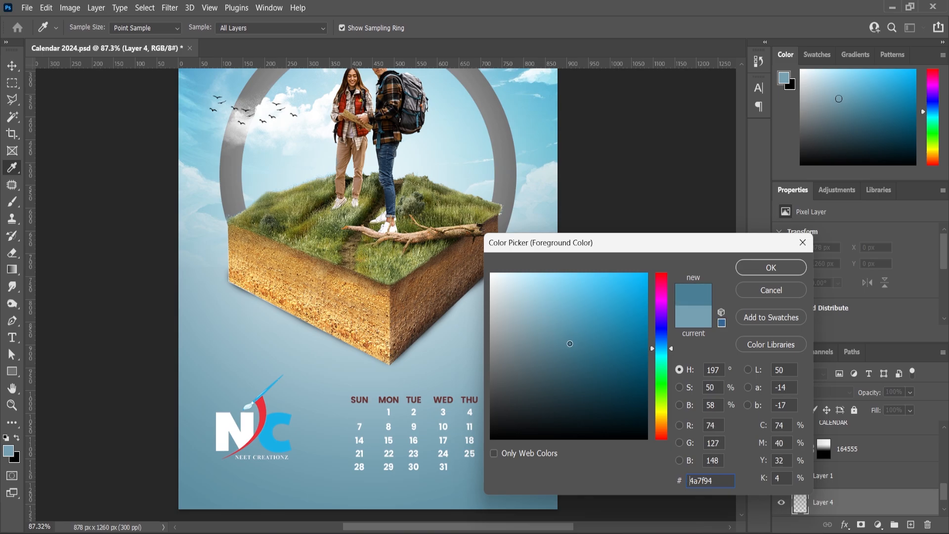
left_click(797, 269)
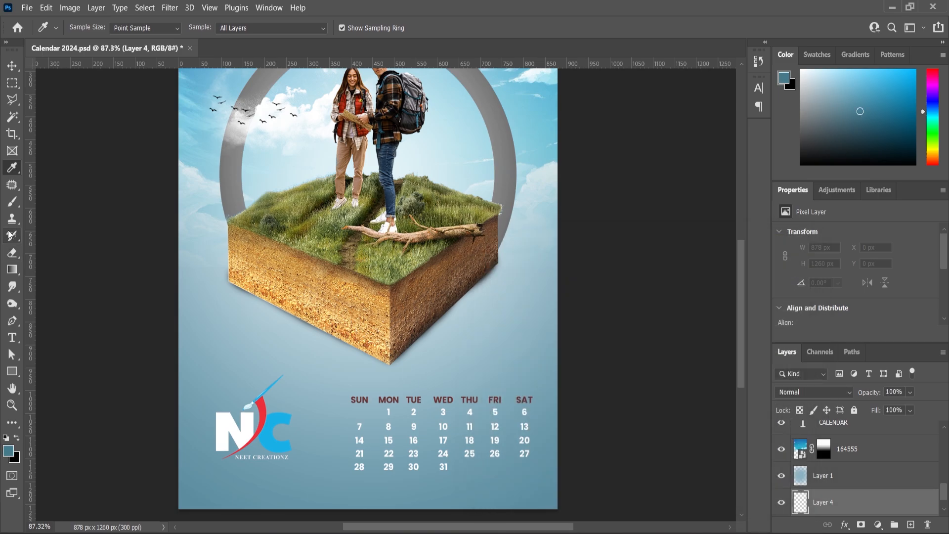
right_click(12, 269)
left_click(59, 280)
left_click(215, 360)
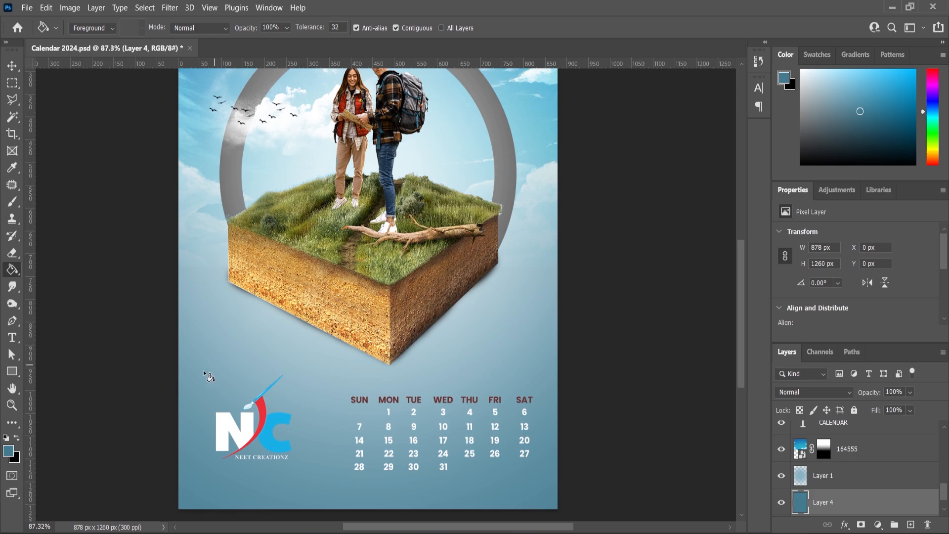
- Refill Layer 4 with the darker blue #356a7f
left_click(9, 454)
left_click(582, 356)
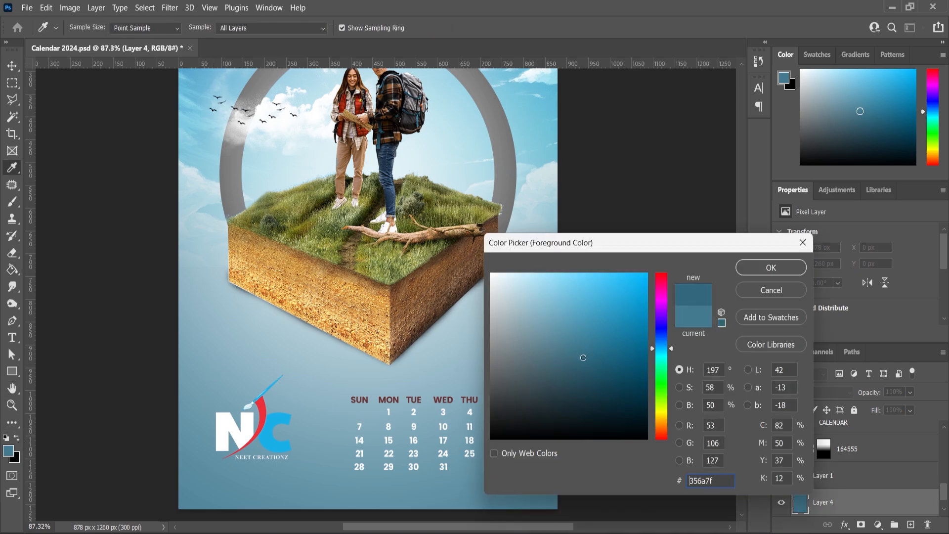
left_click(772, 267)
left_click(216, 375)
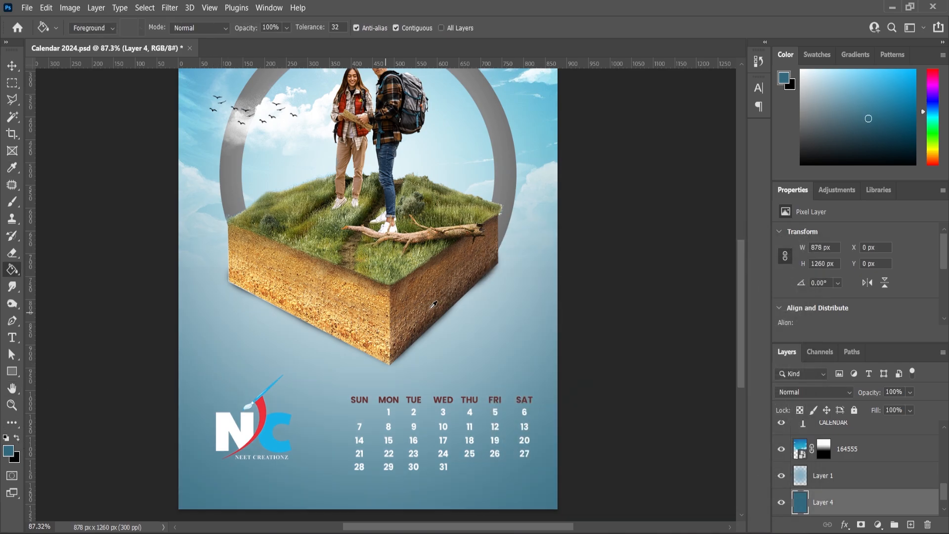
- Examine how the darker blue background looks around the logo and date table and across the whole poster
scroll(436, 322, "down", 2)
scroll(442, 411, "up", 4)
scroll(366, 381, "down", 3)
scroll(369, 378, "up", 2)
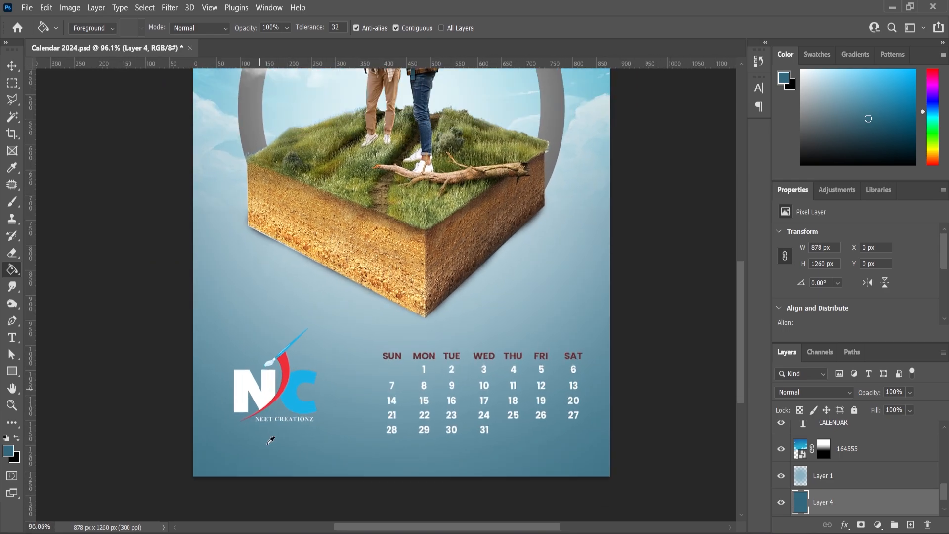
scroll(307, 411, "down", 3)
scroll(302, 414, "up", 3)
scroll(302, 416, "down", 3)
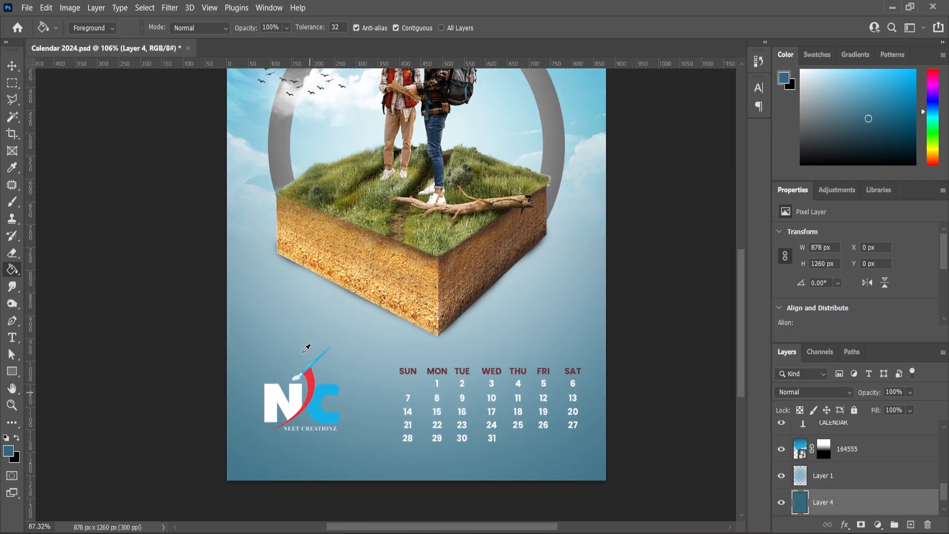
scroll(305, 426, "up", 3)
scroll(306, 430, "down", 1)
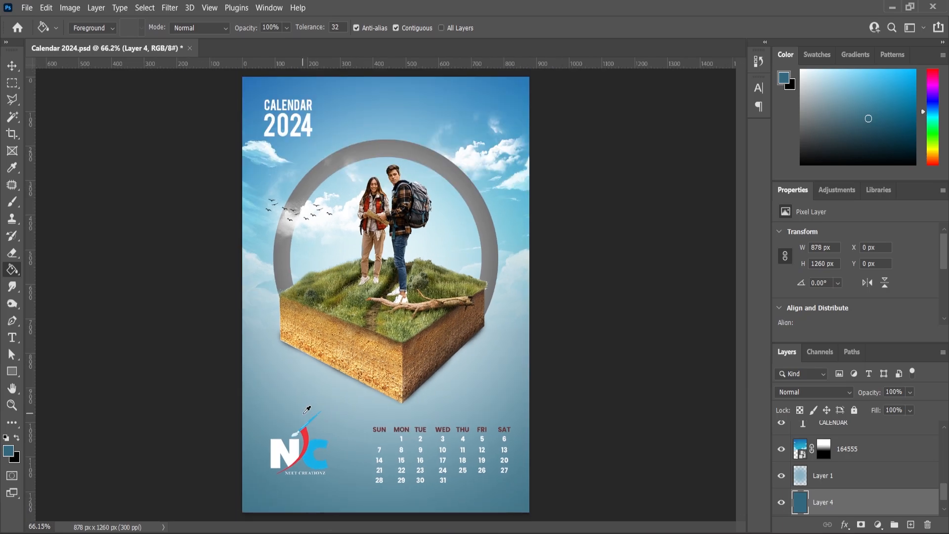
left_click(11, 65)
left_click(137, 331)
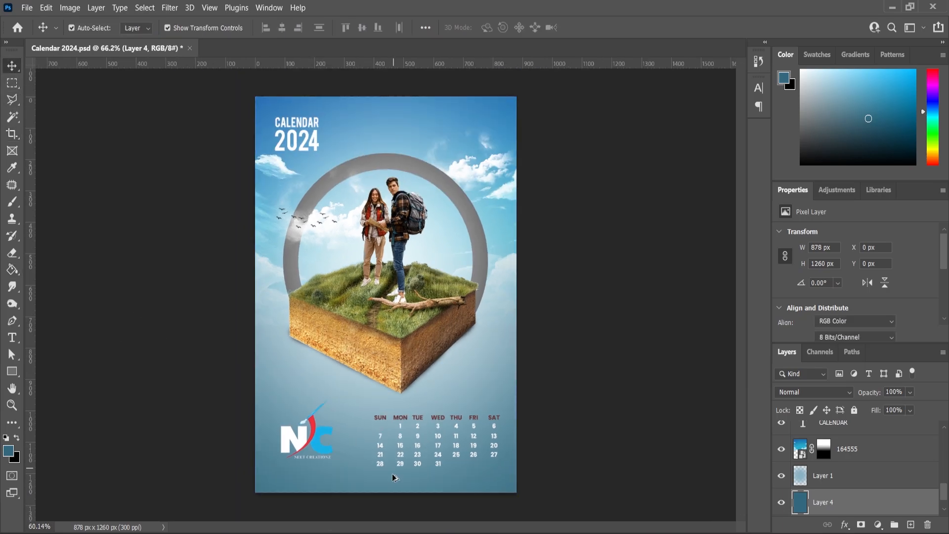
- Draw a blue rectangle about 902 by 17 px with a 1 px black stroke above Layer 1, spanning the poster's bottom edge
scroll(393, 446, "up", 3)
scroll(389, 417, "up", 1)
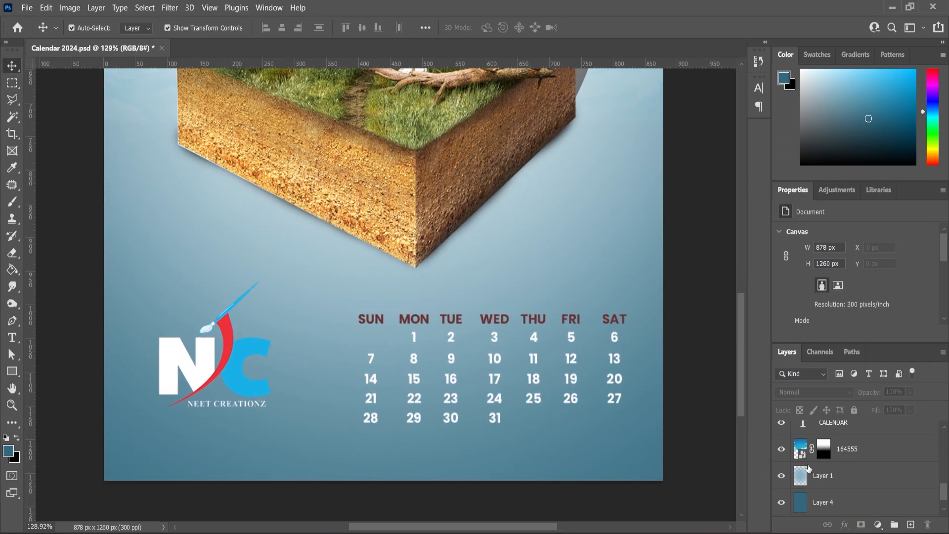
left_click(823, 480)
left_click(9, 374)
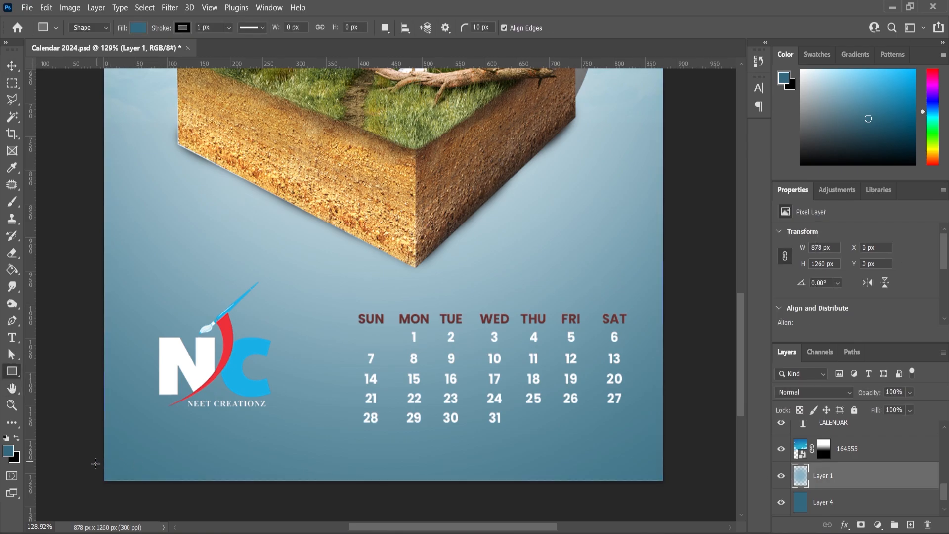
left_click_drag(99, 471, 671, 482)
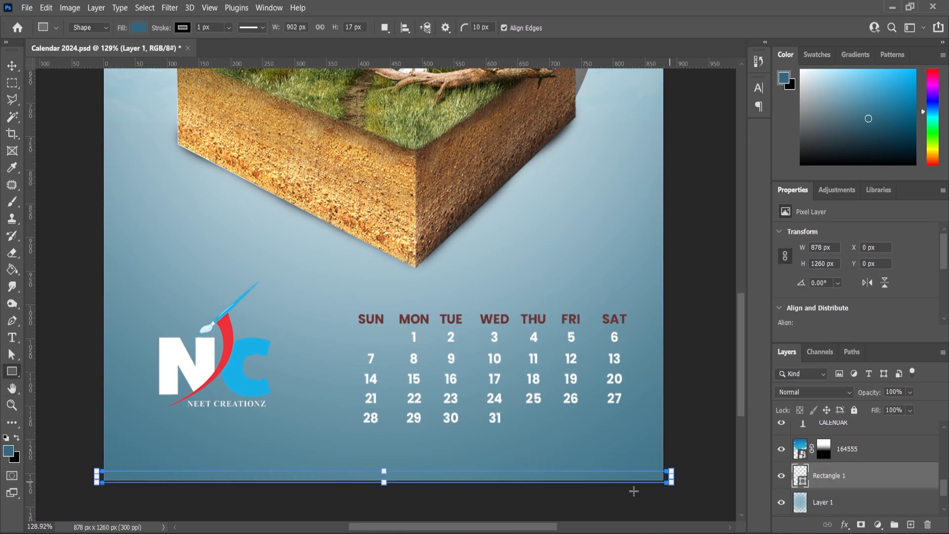
- Set all corner radii of the bottom rectangle to 0 px and deselect it
scroll(829, 312, "down", 5)
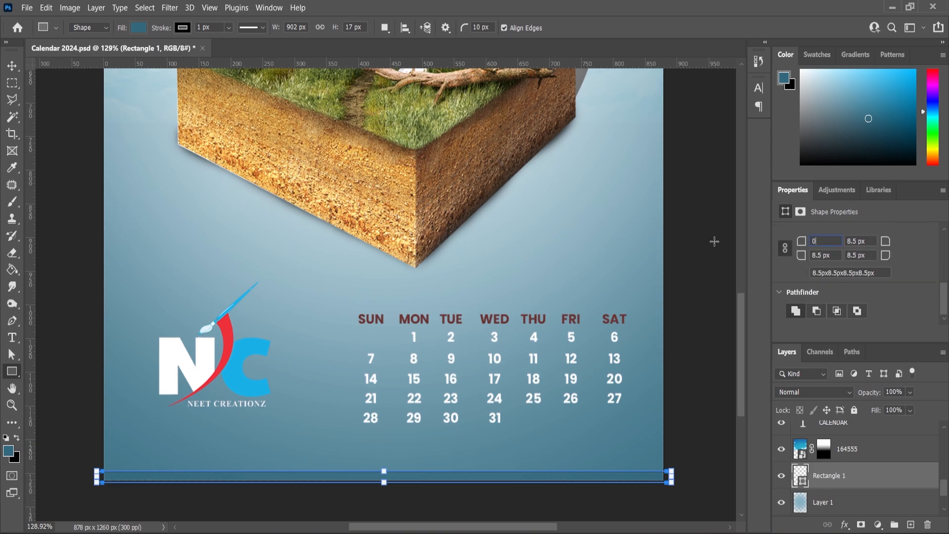
left_click(15, 69)
left_click(88, 218)
scroll(287, 248, "down", 1)
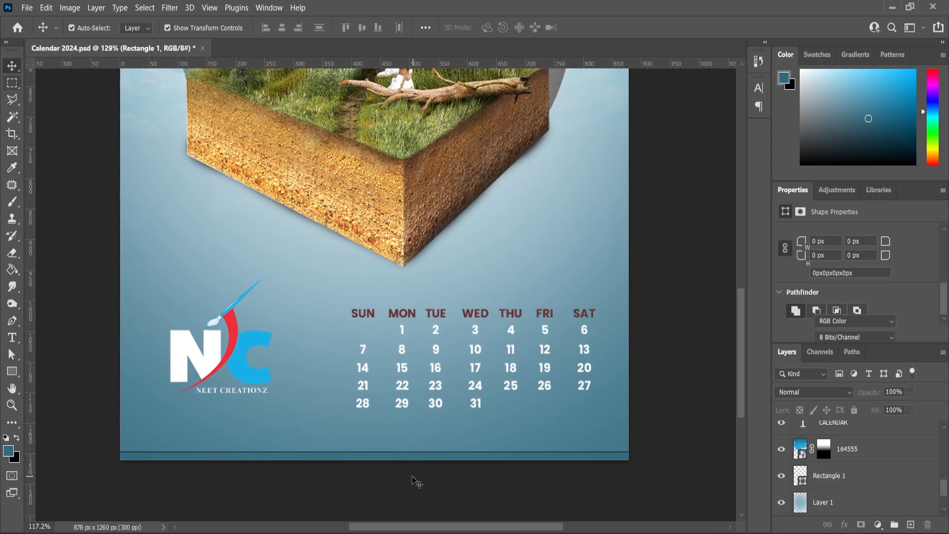
- Remove the stroke from the blue rectangle along the poster's bottom edge
scroll(415, 478, "up", 3)
left_click(410, 475)
scroll(846, 317, "down", 2)
left_click(823, 292)
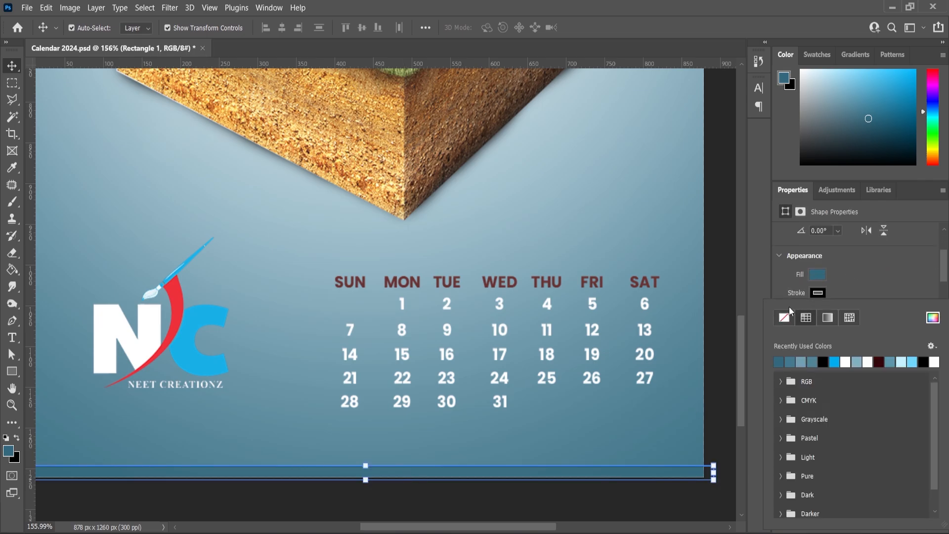
left_click(786, 315)
left_click(855, 277)
scroll(457, 340, "down", 3)
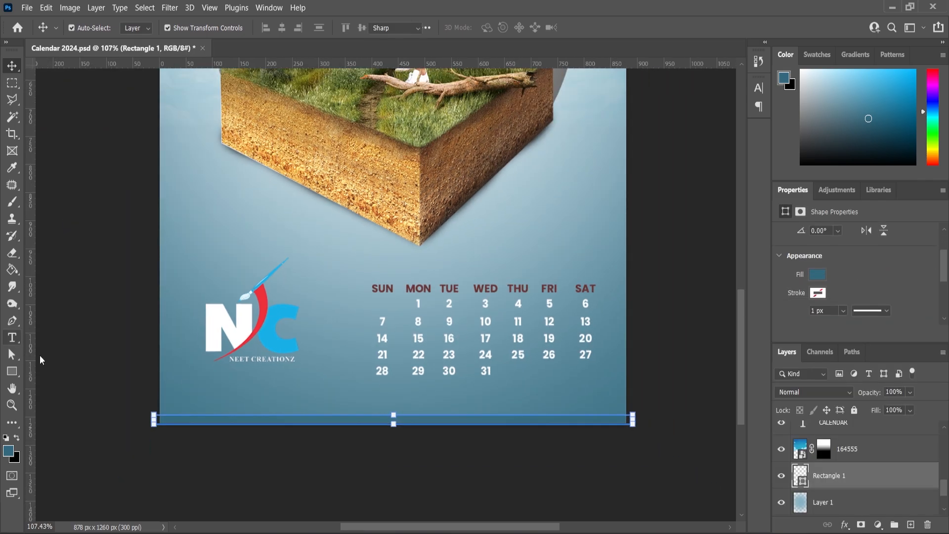
- Add the text DESIGN BY NEET CREATIONZ on a new type layer just above the bottom strip
key("t")
scroll(286, 401, "up", 2)
left_click(287, 401)
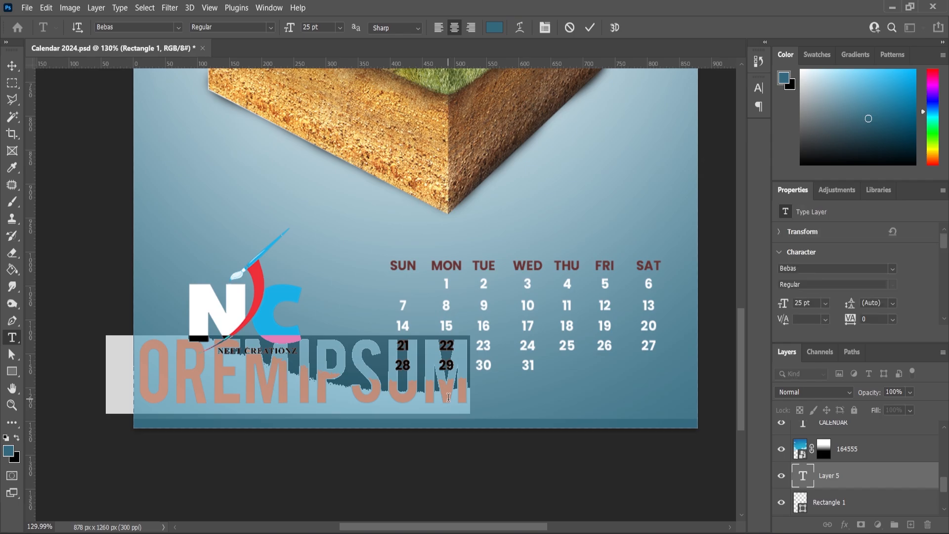
type("DESIGNB")
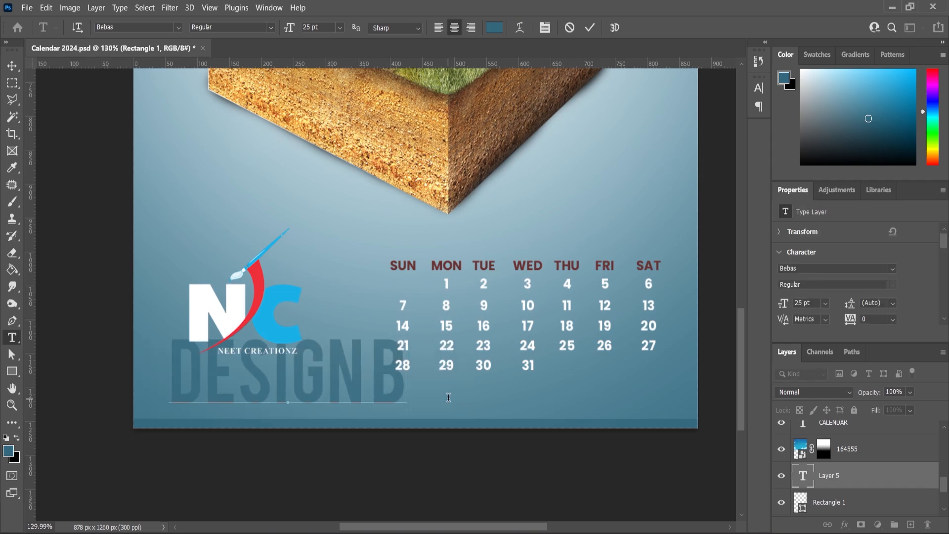
type("Y NEW WT")
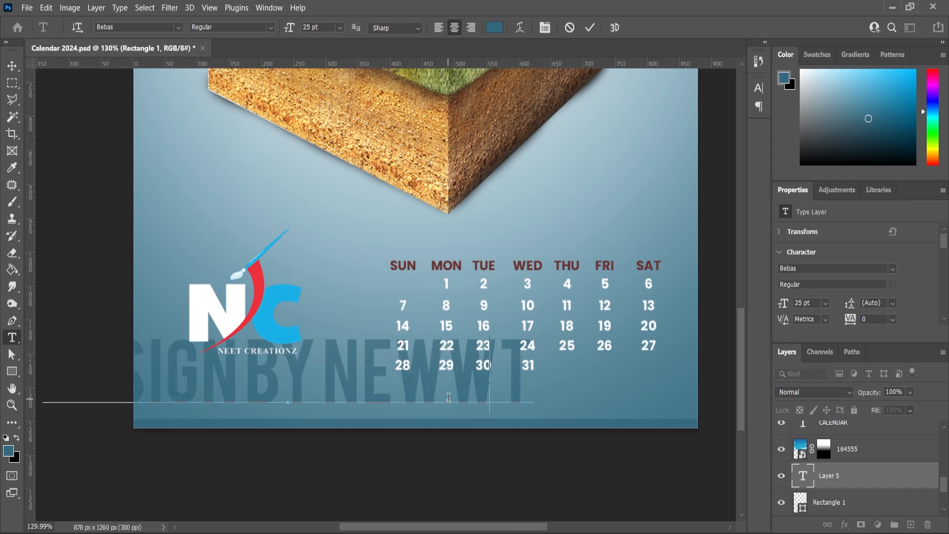
key("BackSpace")
key("BackSpace")
key("BackSpace")
type("E")
type("T CREATIONZ")
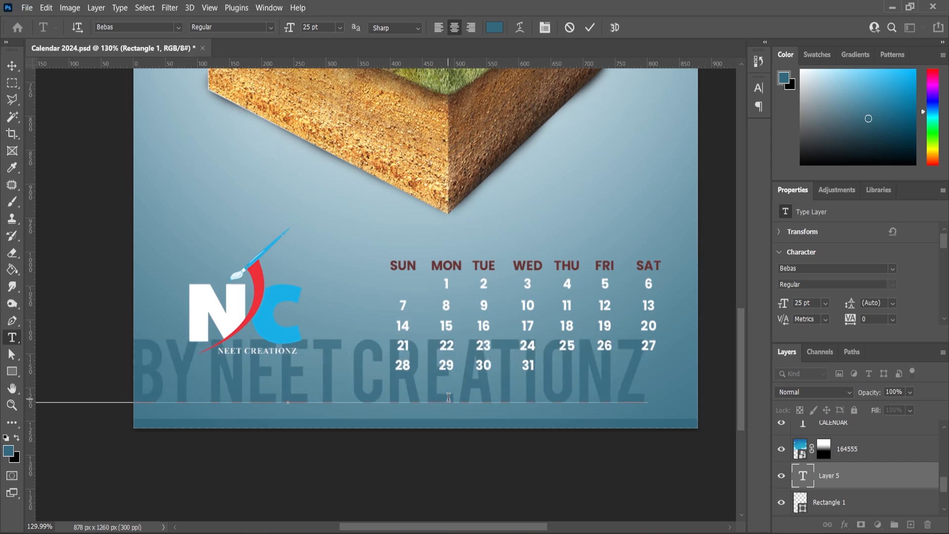
- Recolour the whole credit text white (#ffffff) and set its size to 4 pt
key("ctrl+a")
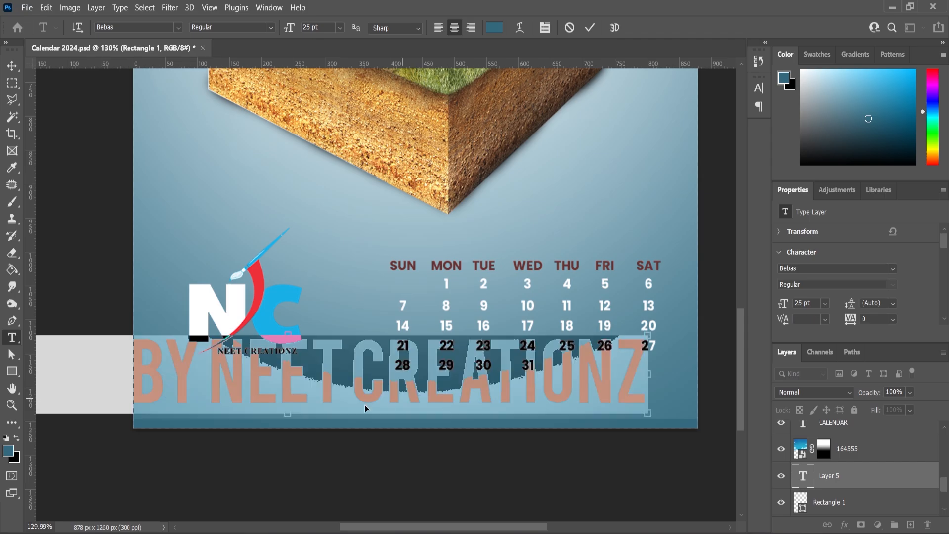
left_click(4, 452)
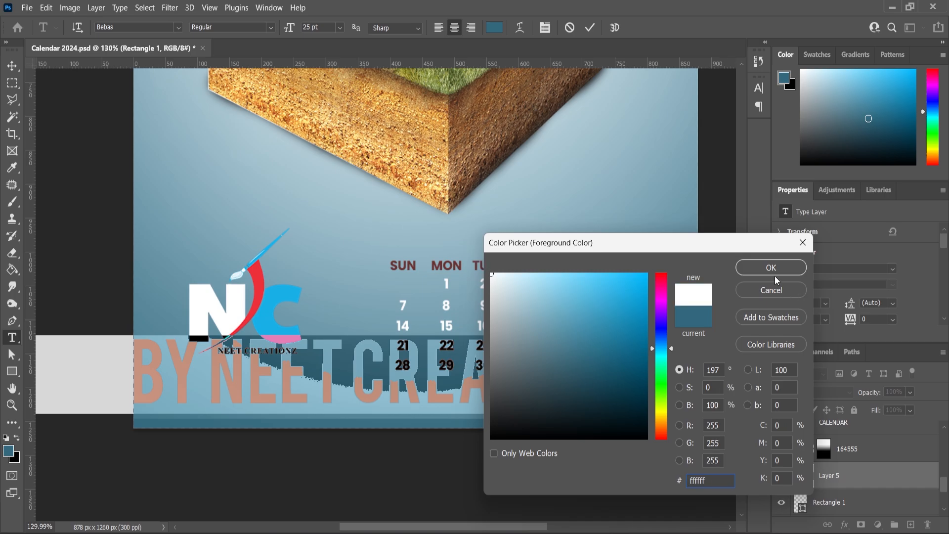
left_click(772, 267)
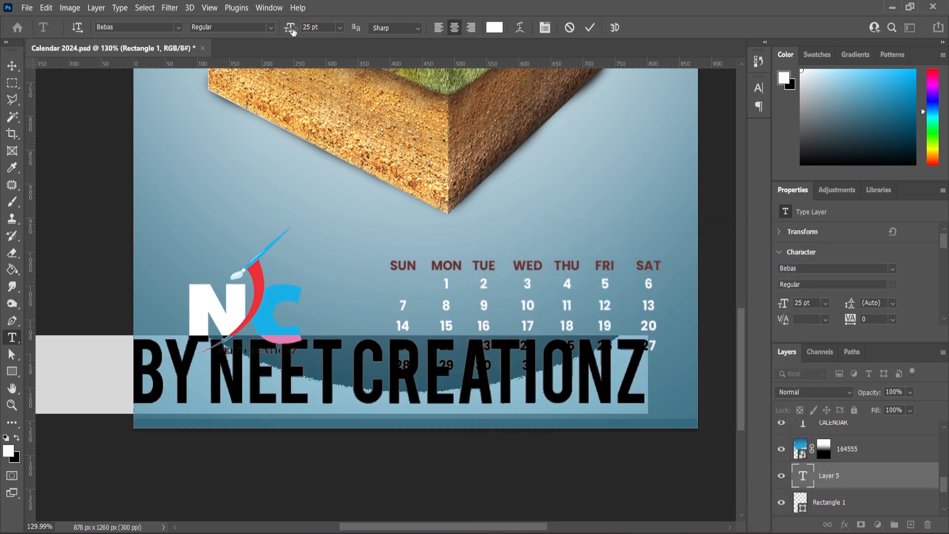
left_click_drag(292, 31, 278, 56)
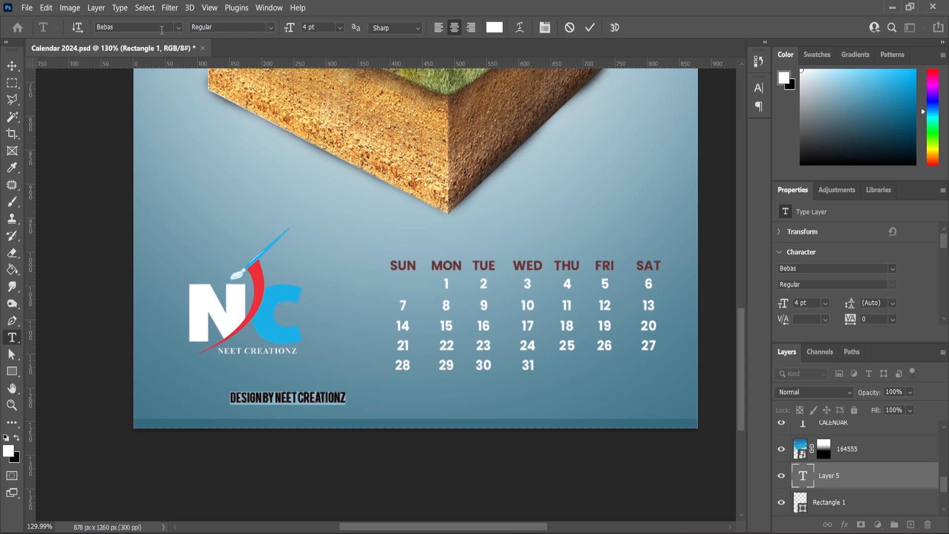
- Set the credit text in Poppins Medium with a tracking of 340 and commit it
type("Poppins")
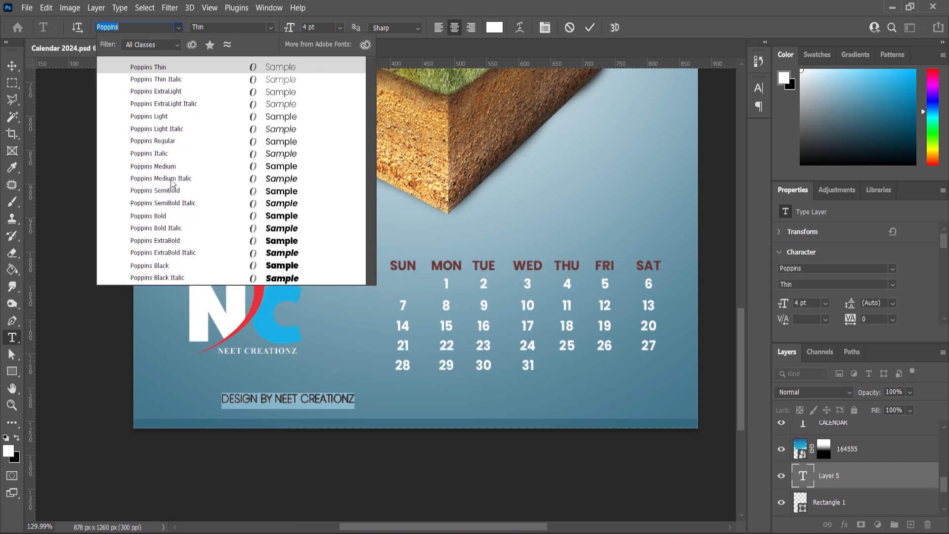
left_click(166, 166)
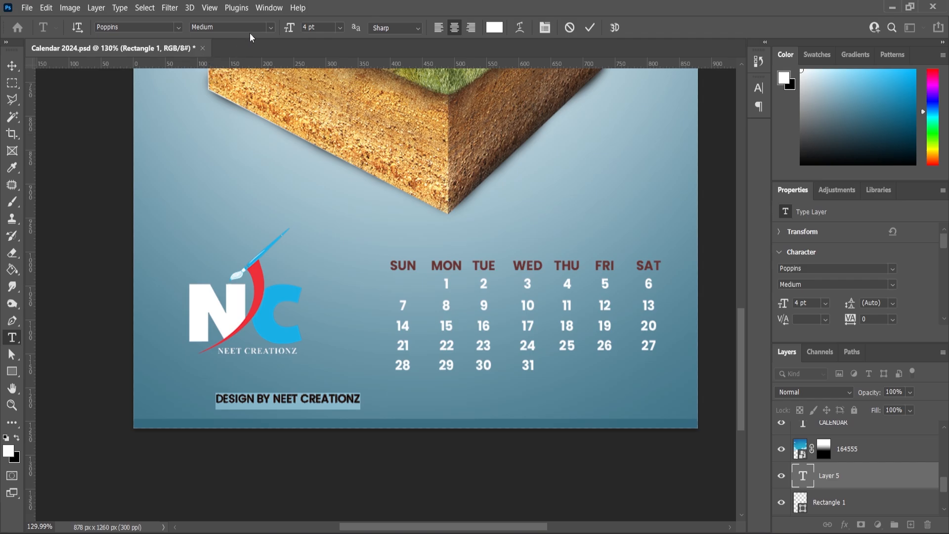
left_click_drag(853, 324, 865, 327)
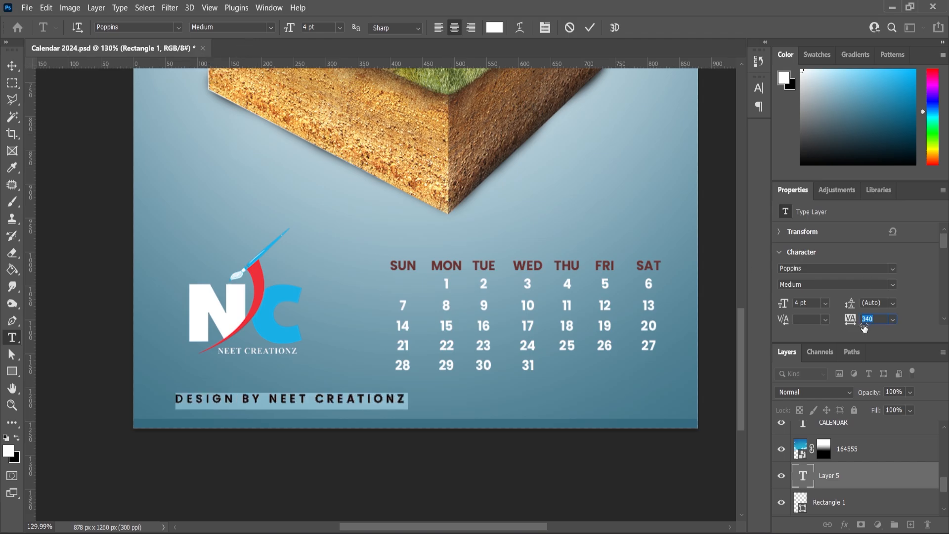
left_click(15, 70)
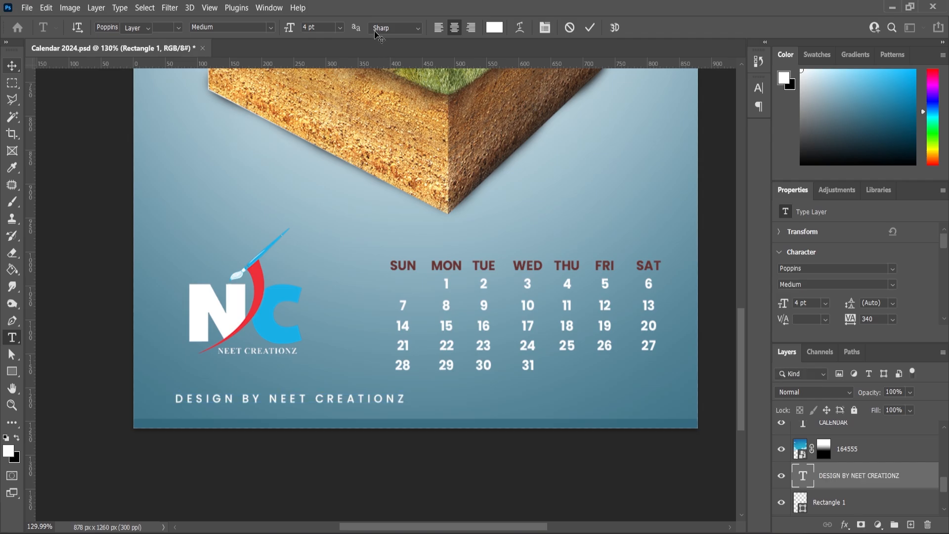
- Centre the credit text horizontally on the canvas and clear the selection
key("ctrl+a")
left_click(282, 27)
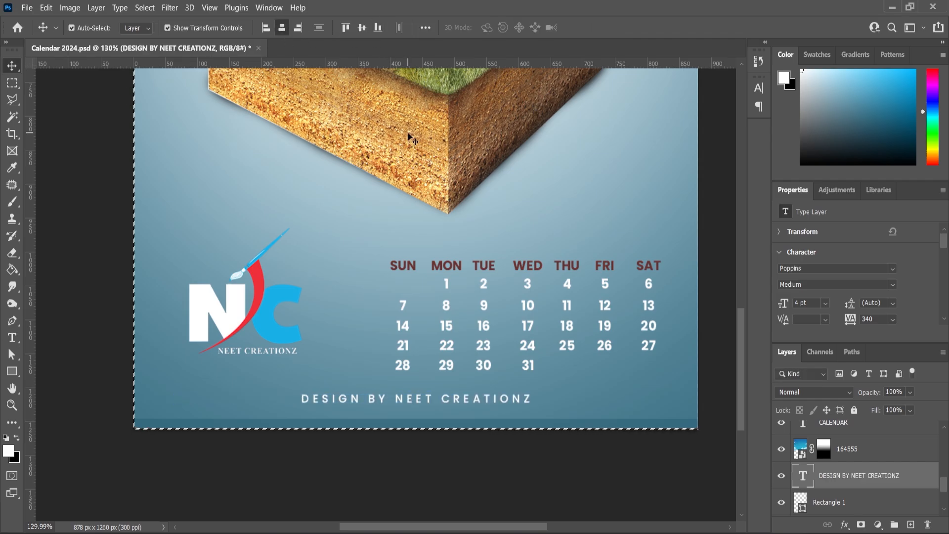
key("ctrl+d")
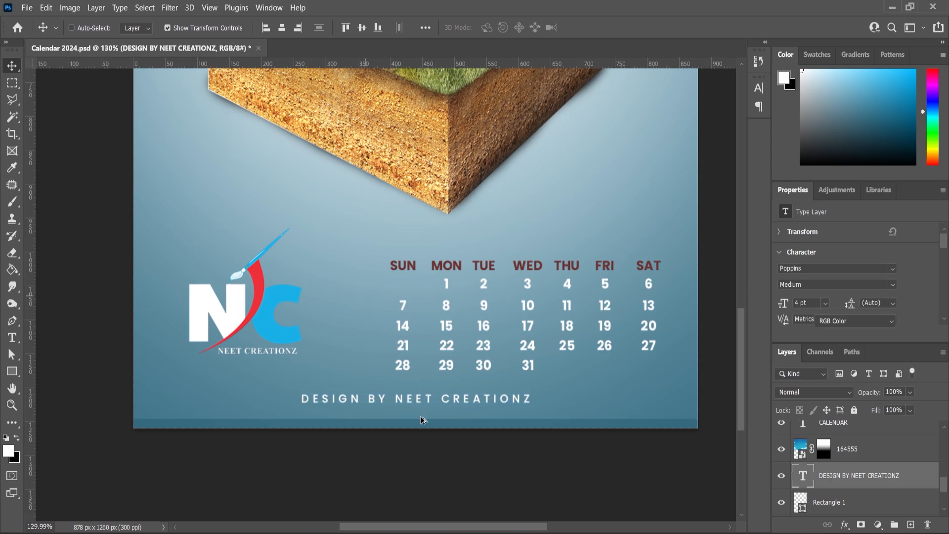
- Enlarge the bottom strip proportionally to about 139.47% from its upper edge, apply the transform and deselect
scroll(423, 420, "up", 5)
left_click(409, 415)
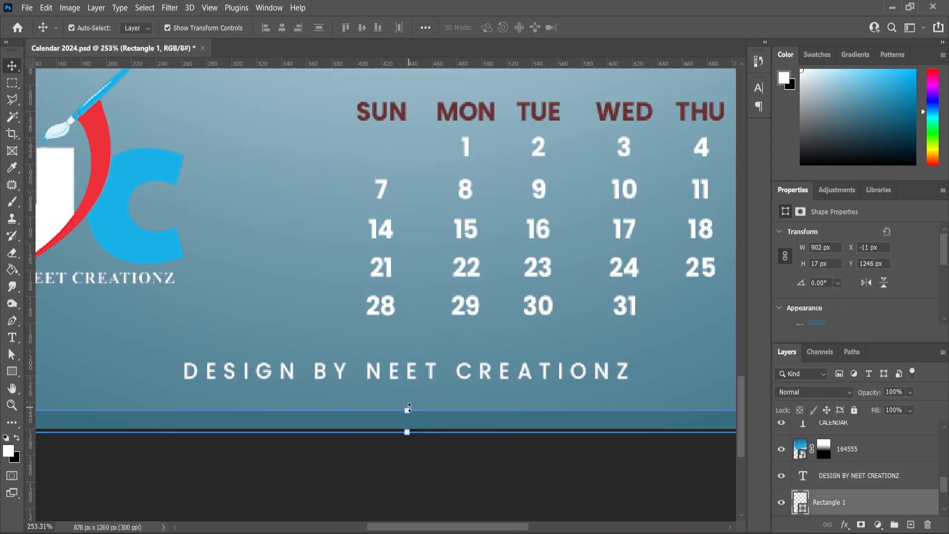
left_click_drag(409, 409, 408, 401)
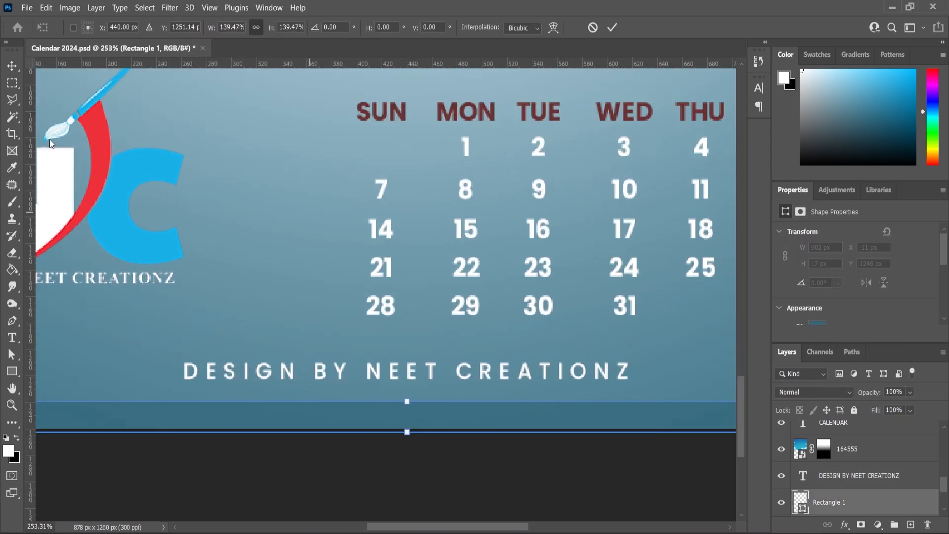
left_click(12, 73)
left_click(269, 459)
- Move the credit text down into the bottom strip, vertically centred in it
left_click_drag(323, 372, 322, 418)
scroll(492, 436, "up", 2)
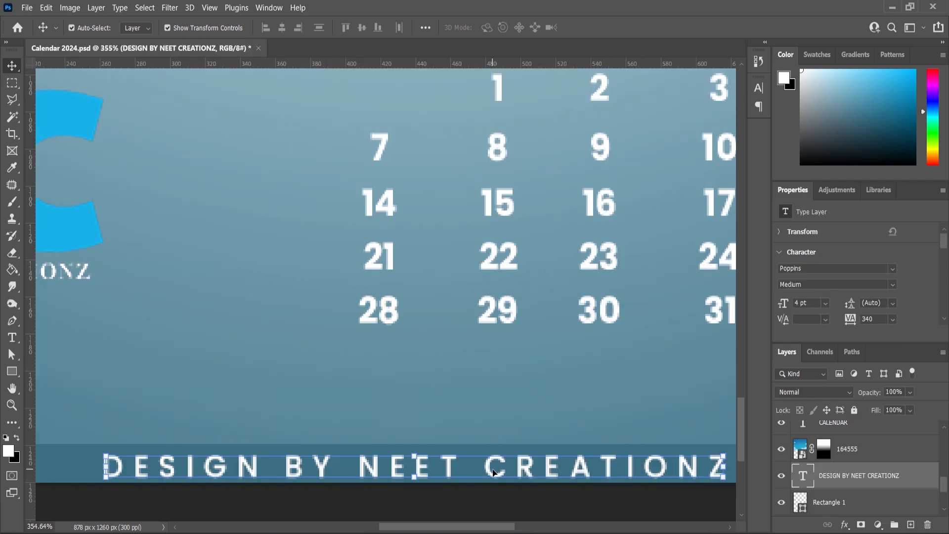
scroll(487, 472, "up", 4)
left_click_drag(487, 472, 487, 467)
- Change the credit text's font style to Light and commit the edit
double_click(487, 468)
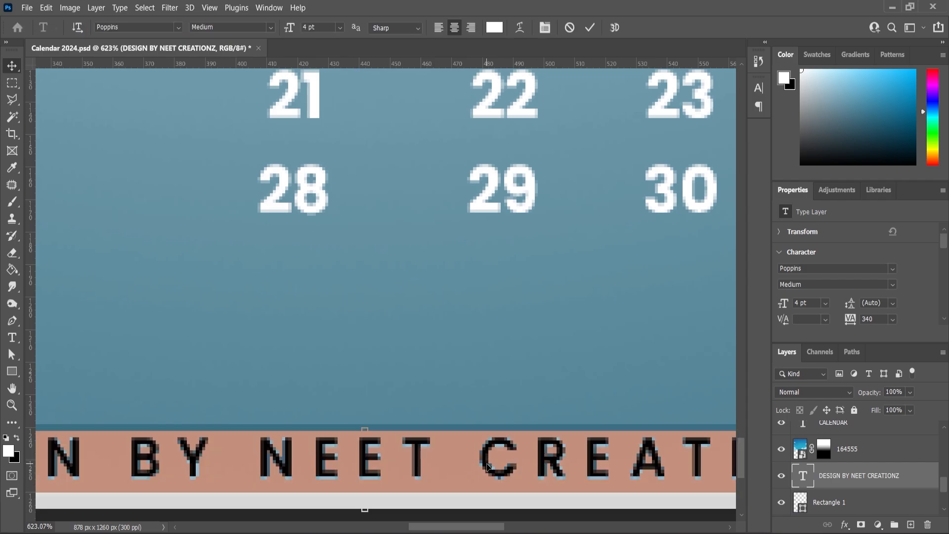
left_click(270, 28)
left_click(246, 82)
key("ctrl+Return")
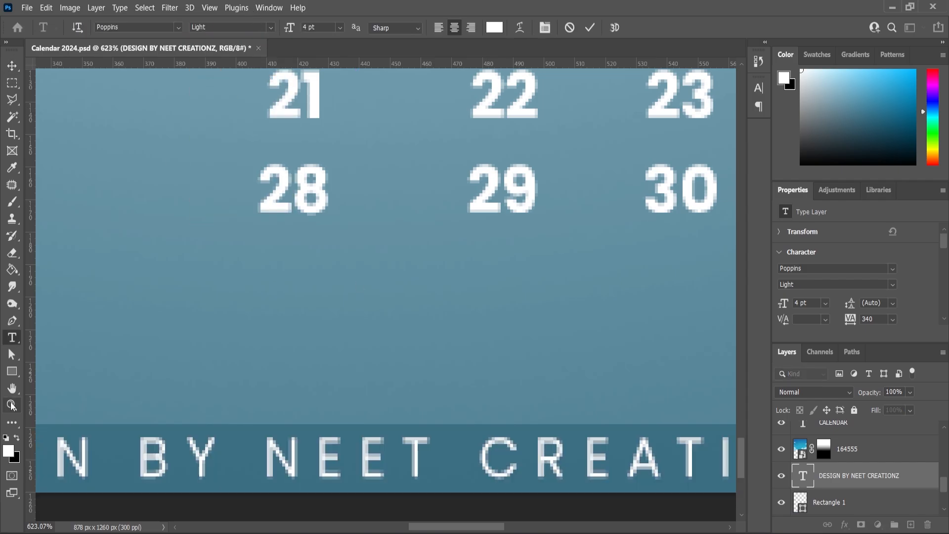
scroll(369, 375, "down", 20)
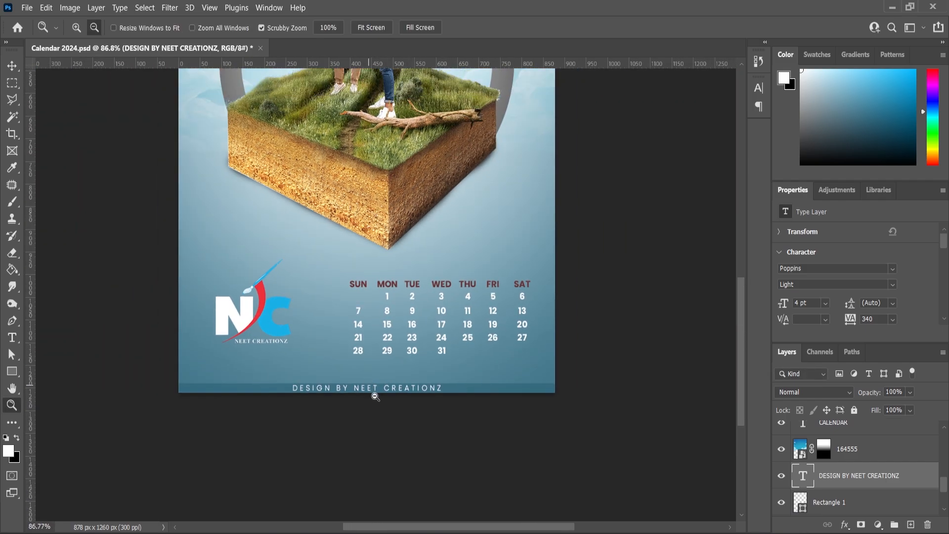
- Enlarge the bottom strip a little more, to about 1402 by 26 px, so it frames the credit text
scroll(380, 400, "up", 4)
left_click(12, 66)
scroll(490, 375, "up", 4)
left_click(511, 405)
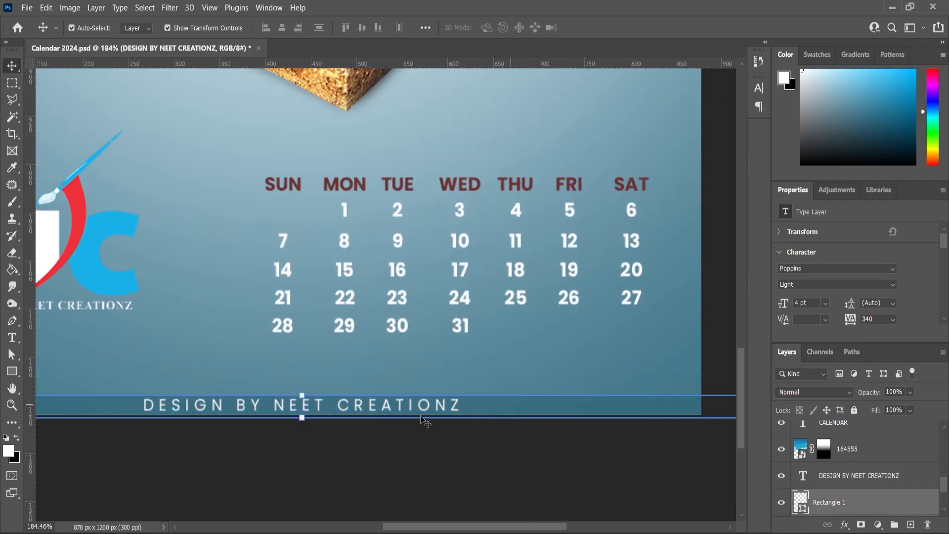
scroll(295, 400, "up", 6)
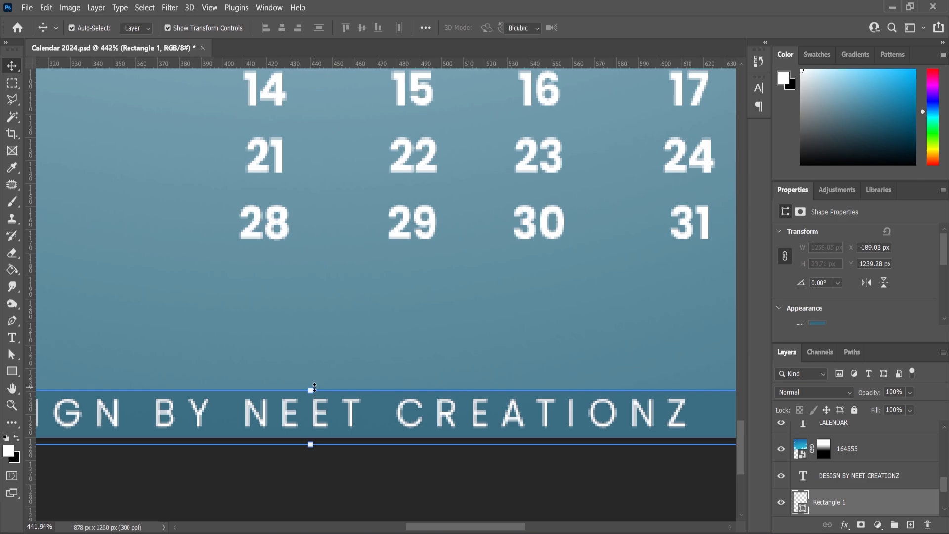
left_click_drag(315, 386, 315, 382)
left_click(7, 409)
scroll(348, 374, "down", 8)
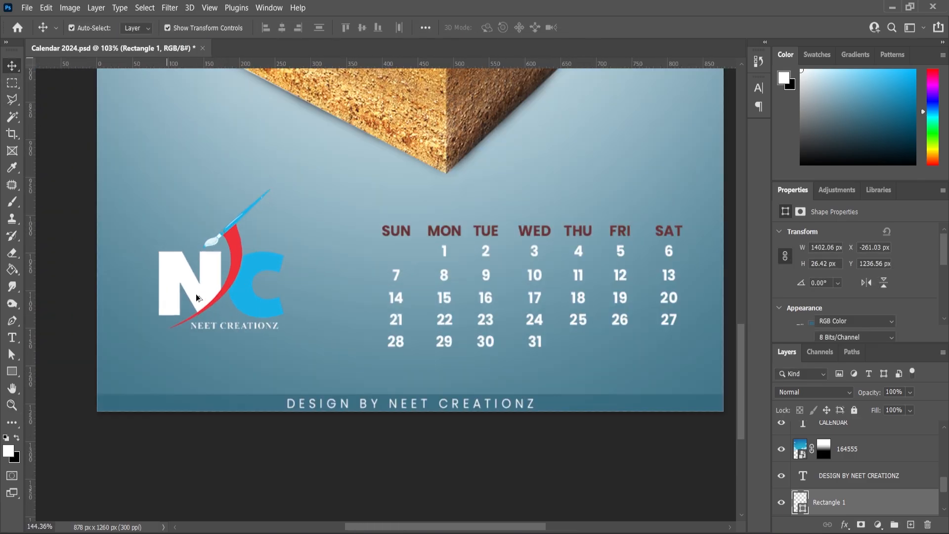
- Shrink the Neet Creationz logo to about 167 by 175 px and shift it to X 76, Y 996 px
left_click_drag(282, 191, 313, 200)
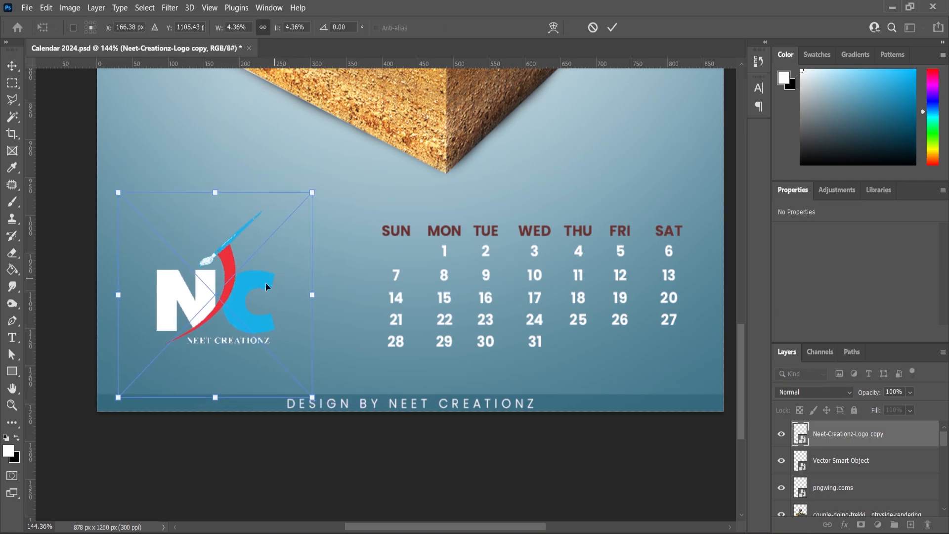
left_click_drag(261, 286, 256, 288)
left_click(11, 408)
left_click(303, 304, "alt")
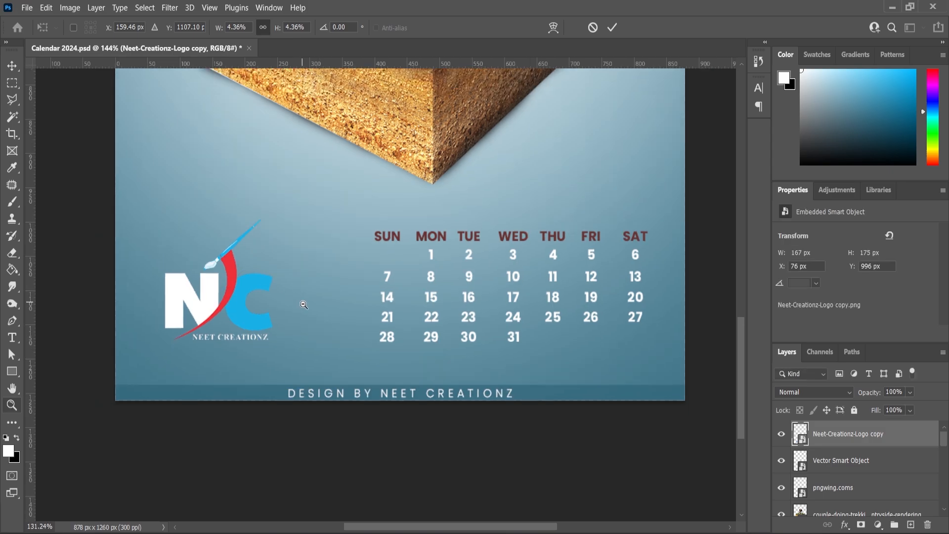
left_click(336, 347, "alt")
scroll(346, 402, "up", 4)
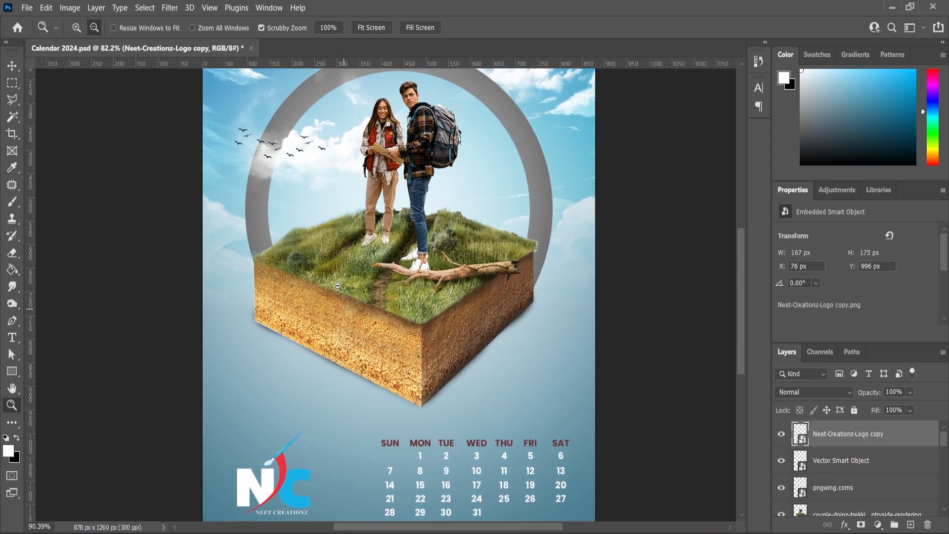
scroll(361, 376, "down", 4)
scroll(399, 337, "up", 2)
scroll(438, 344, "down", 3)
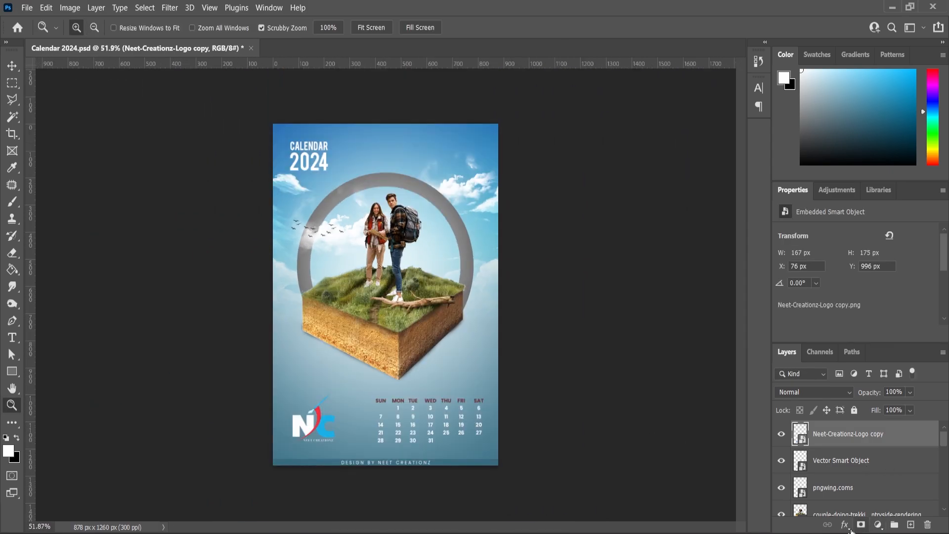
- Add a Levels adjustment layer above the logo layer
left_click(845, 525)
left_click(772, 513)
left_click(878, 525)
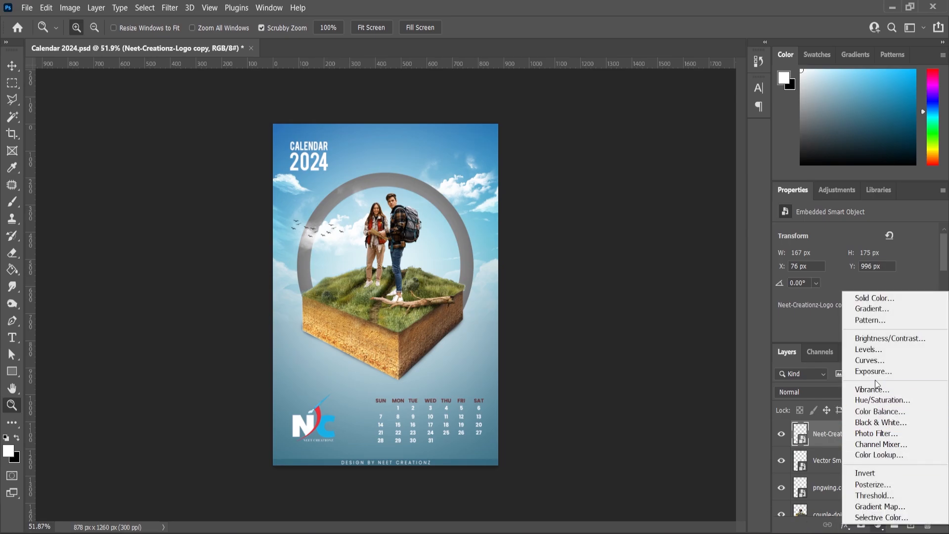
left_click(870, 347)
scroll(867, 266, "down", 2)
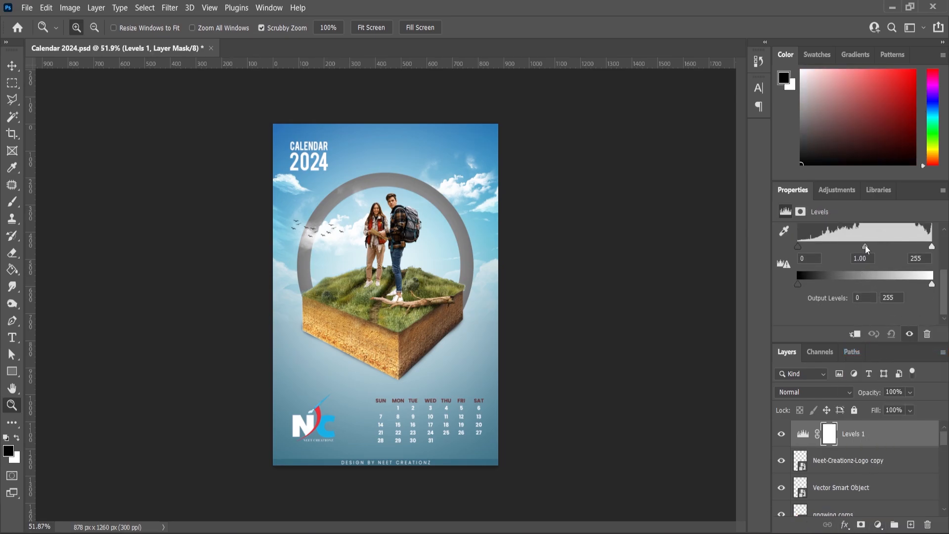
- Set the Levels input values to 9, 0.96 and 250, with output levels of 0 and 255
left_click_drag(865, 247, 867, 247)
left_click_drag(799, 247, 803, 248)
left_click_drag(932, 247, 930, 249)
left_click_drag(805, 286, 797, 284)
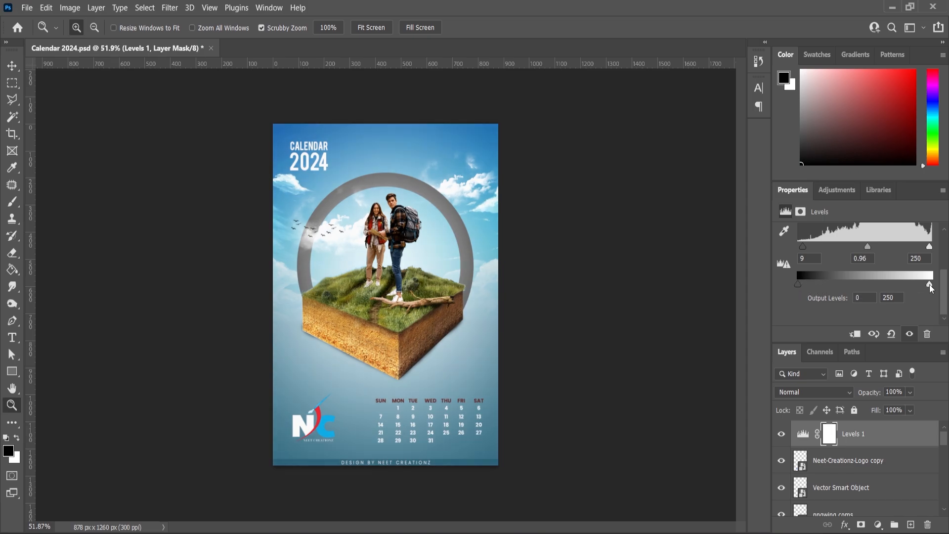
mouse_move(930, 285)
left_mouse_down()
mouse_move(921, 286)
mouse_move(934, 287)
left_mouse_up()
scroll(489, 347, "up", 3)
scroll(489, 348, "down", 2)
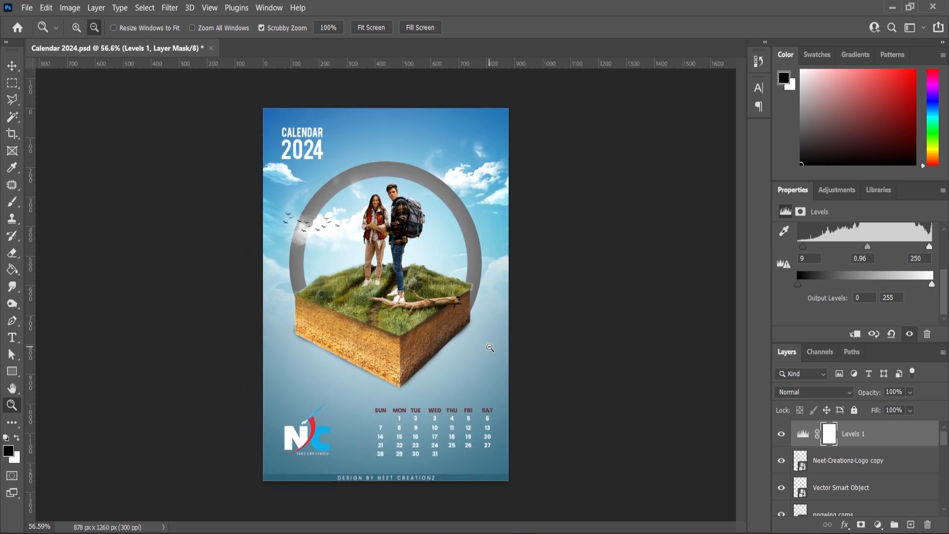
scroll(500, 359, "up", 2)
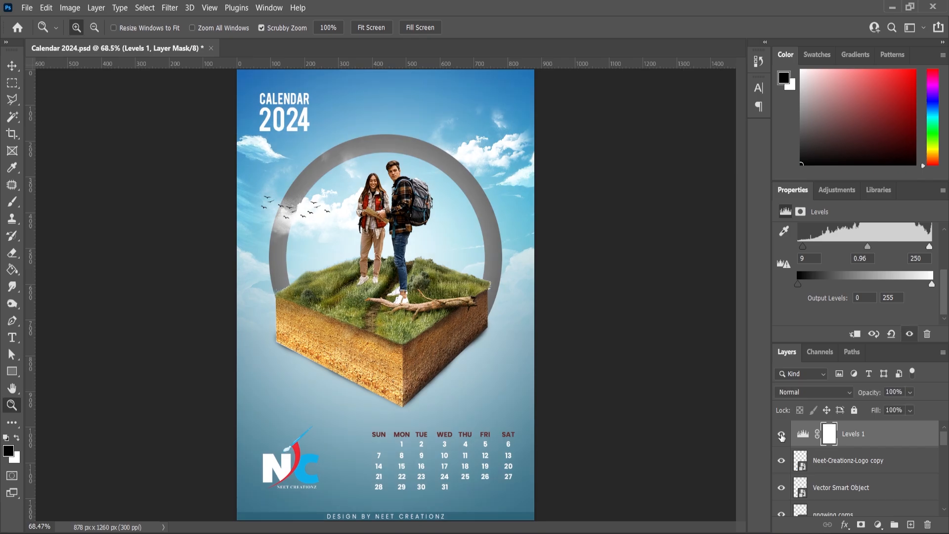
scroll(585, 333, "down", 2)
scroll(587, 350, "up", 1)
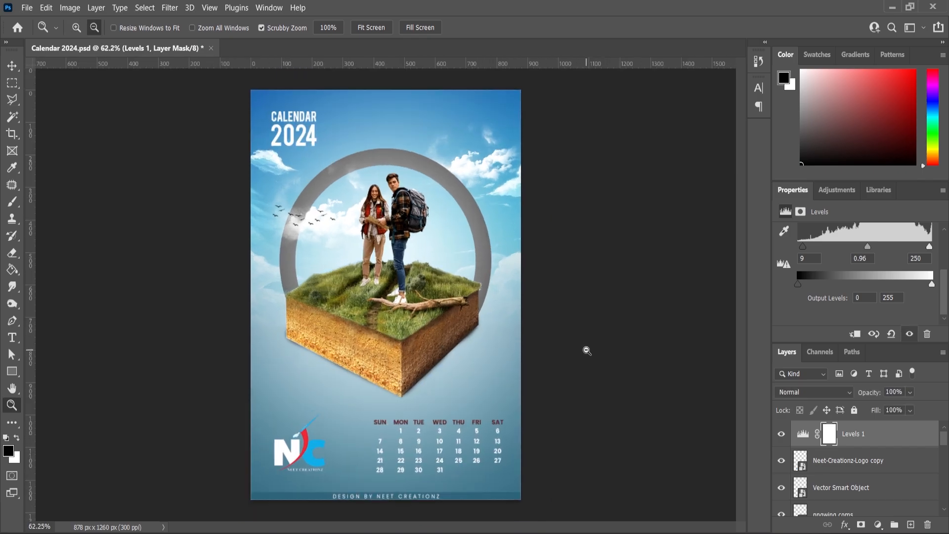